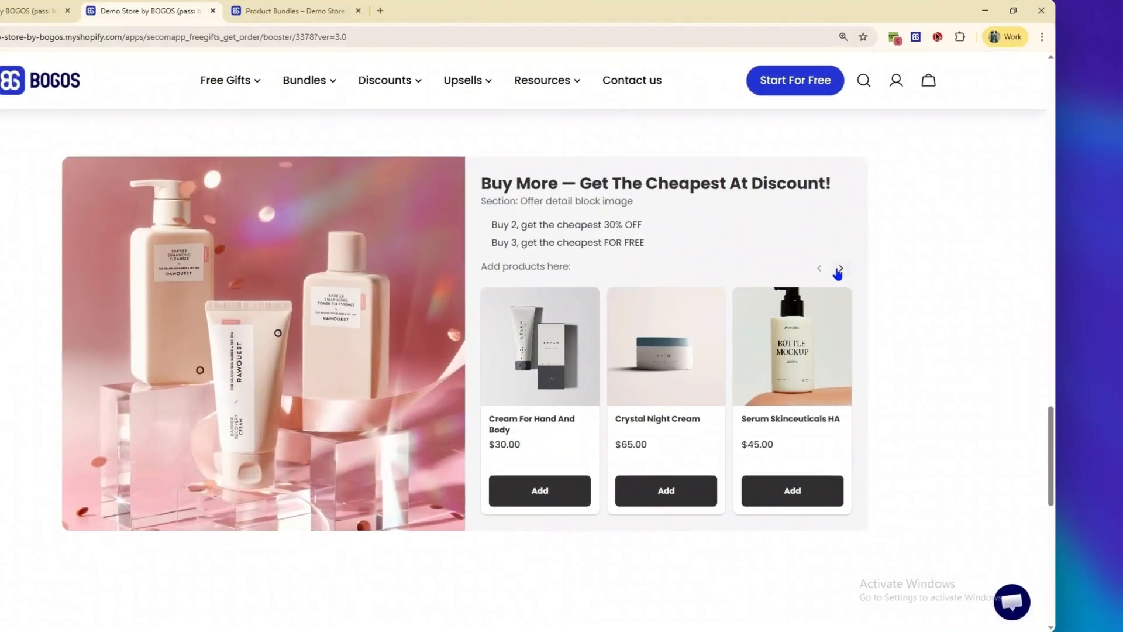
- Advance through the products in the "Buy More — Get The Cheapest At Discount!" offer and add SkinNova Booster, BareSkin Ritual and YouthPulse Serum
click(840, 269)
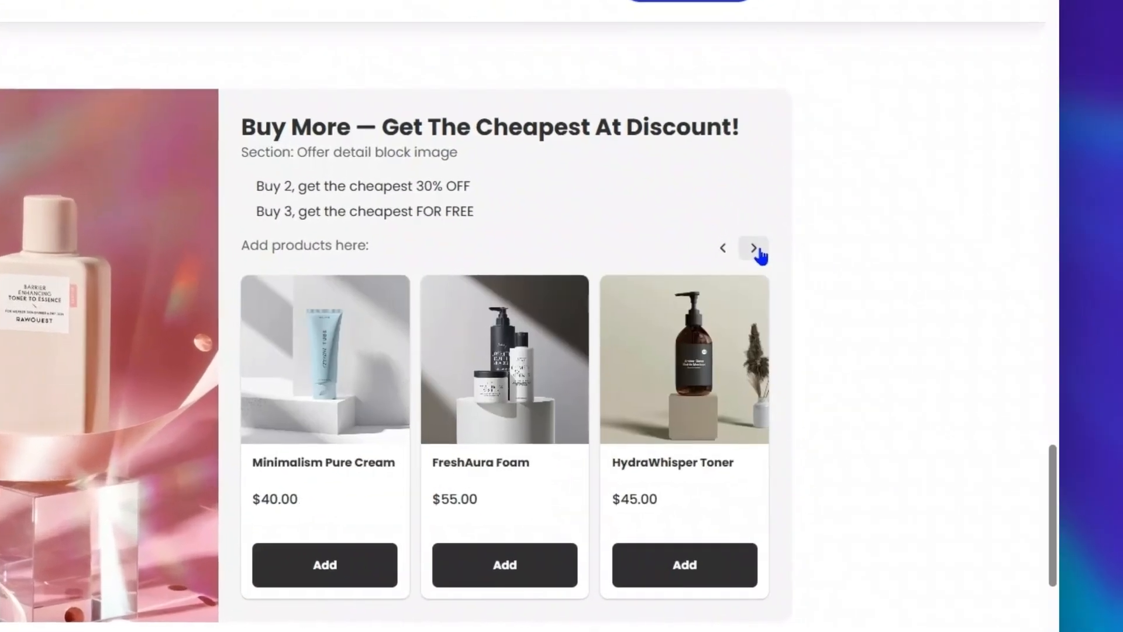
click(840, 269)
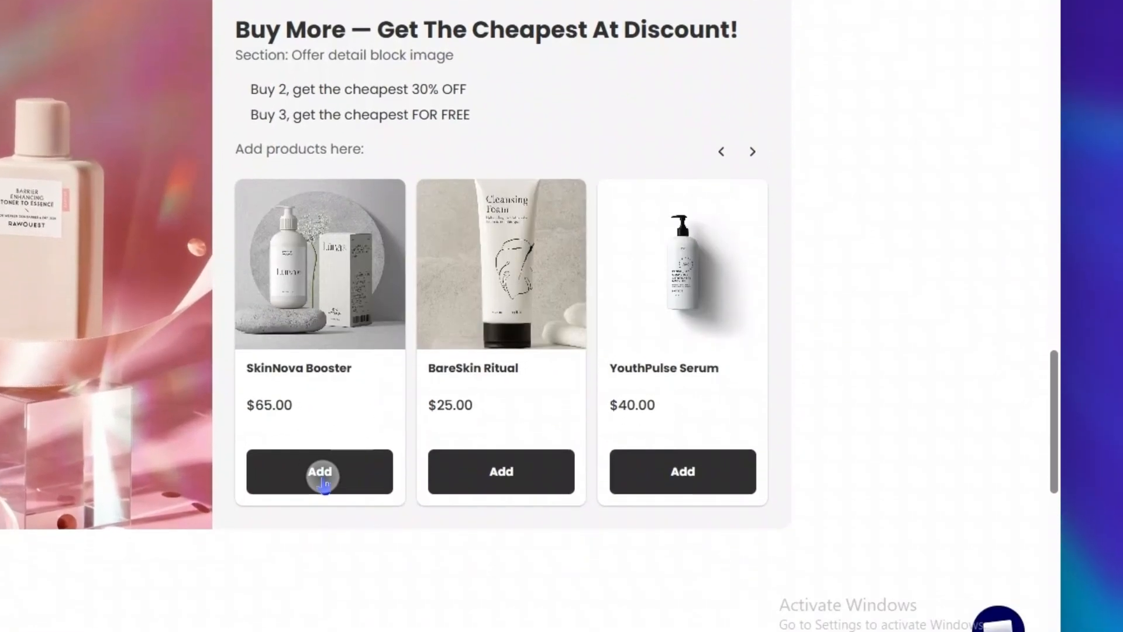
click(322, 479)
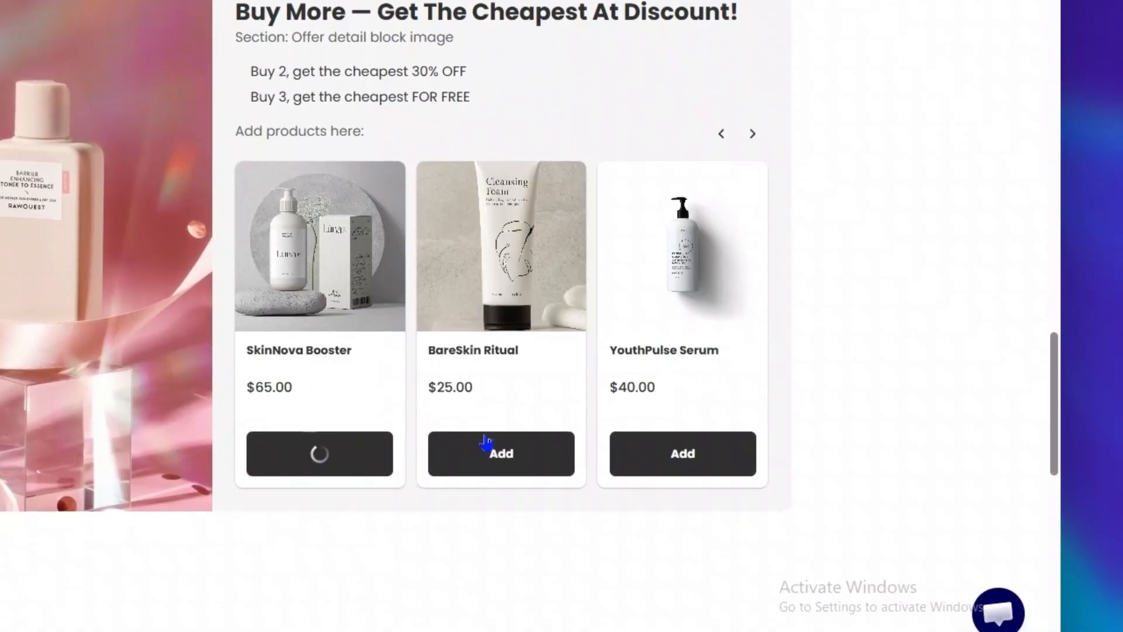
click(490, 473)
click(657, 454)
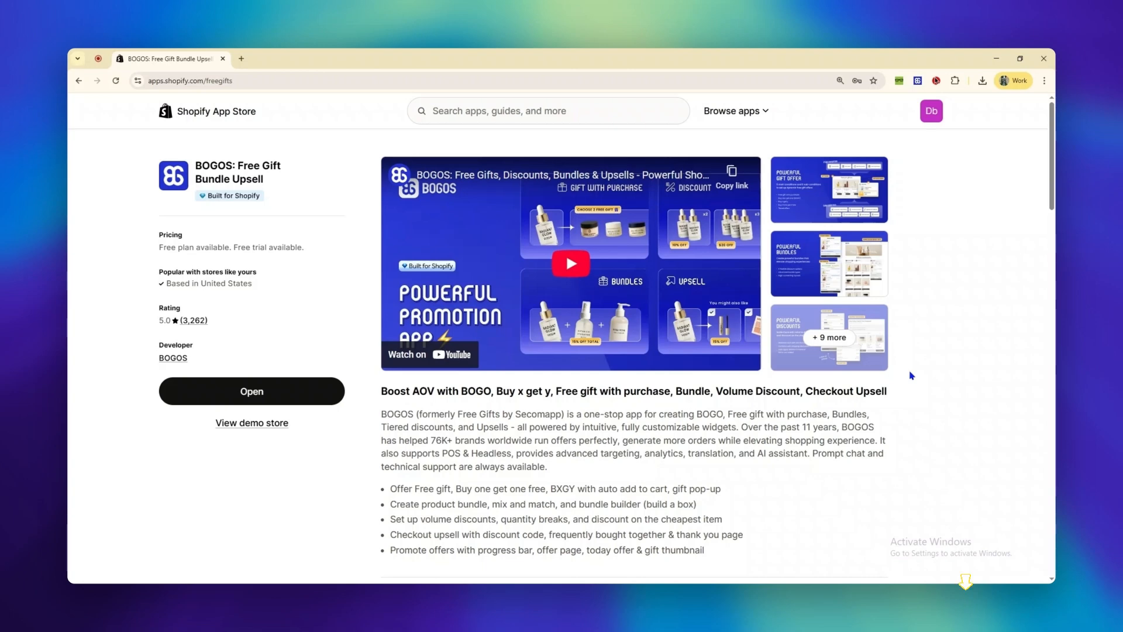
- Open the BOGOS app in the Shopify admin and start creating a new Offer page booster
click(300, 390)
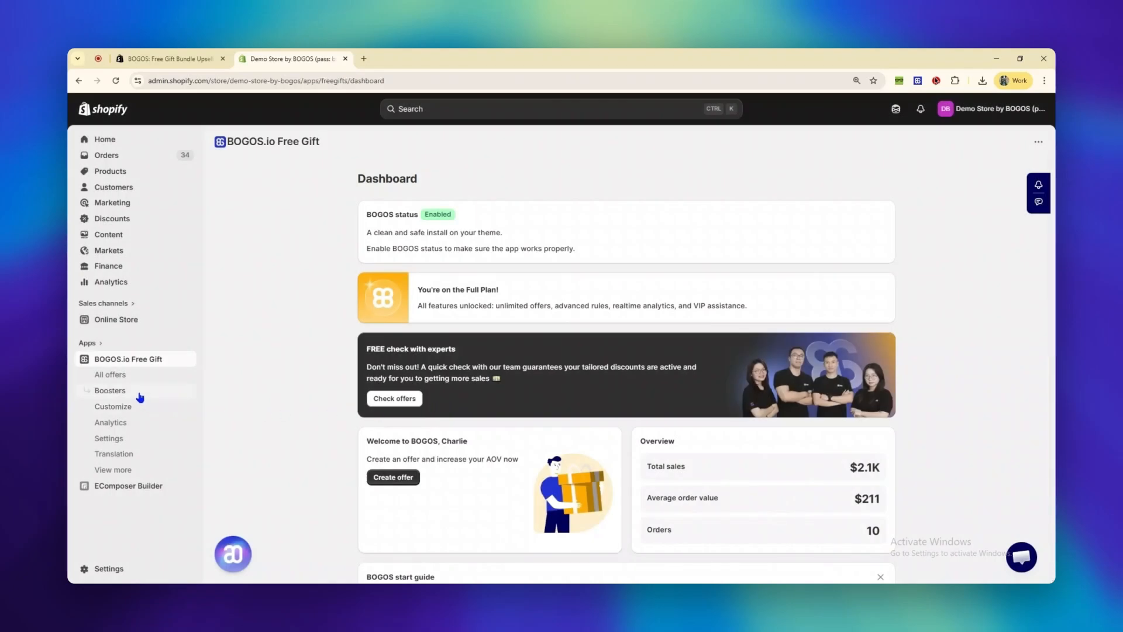
click(140, 397)
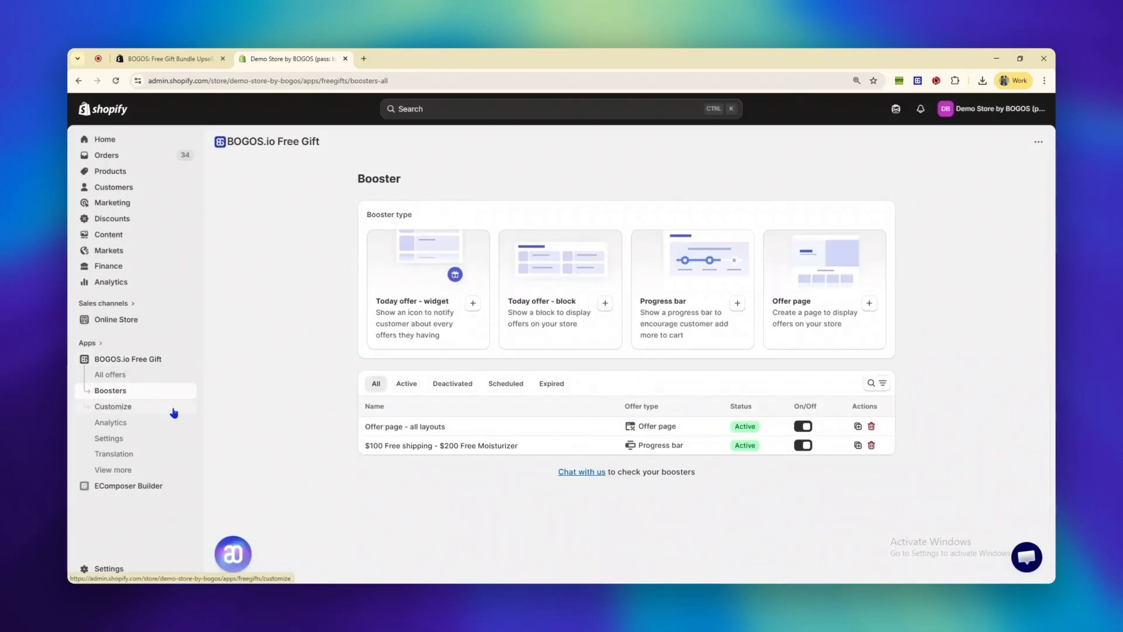
click(870, 304)
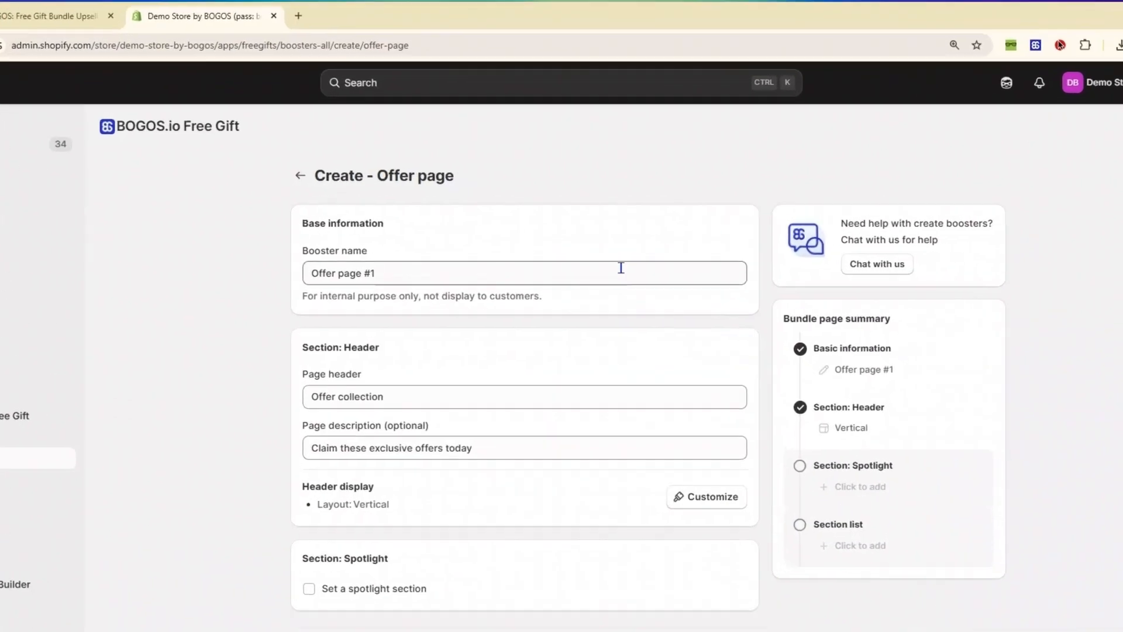
- Name the booster "Offer page - Best offer collection"
click(602, 249)
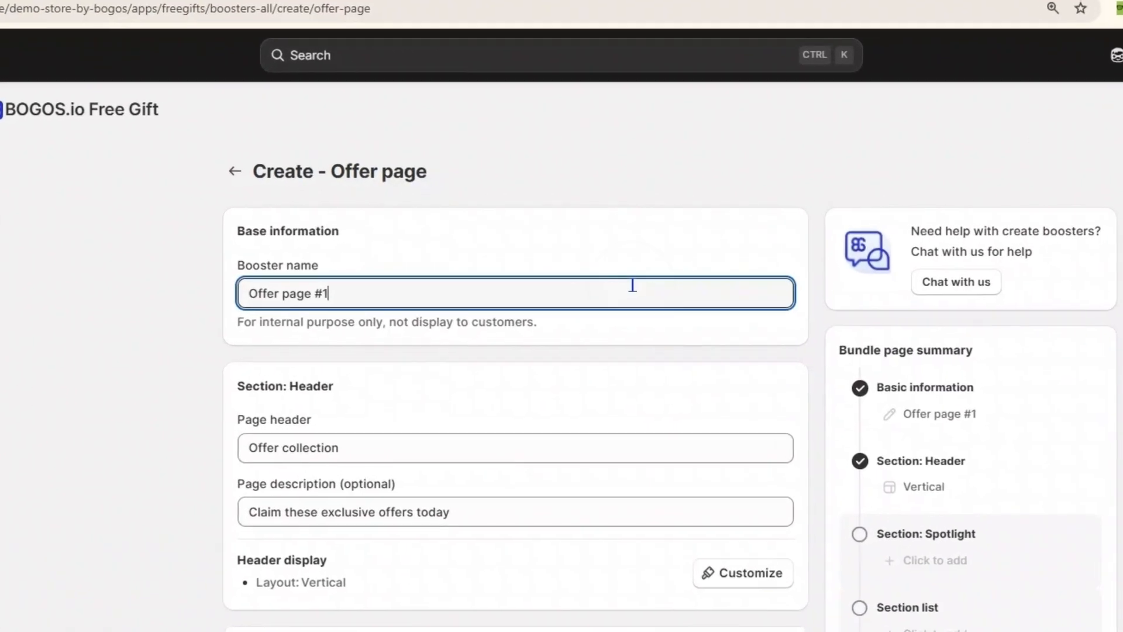
key(BackSpace)
key(BackSpace)
key(BackSpace)
text(- Best offer collection)
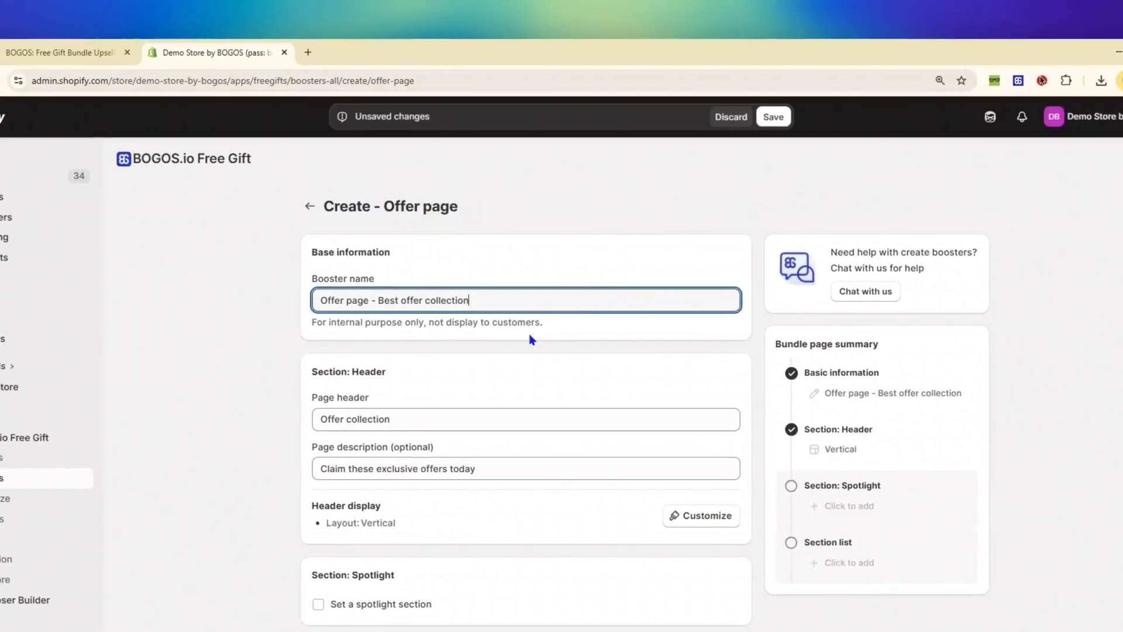
drag(230, 391, 418, 394)
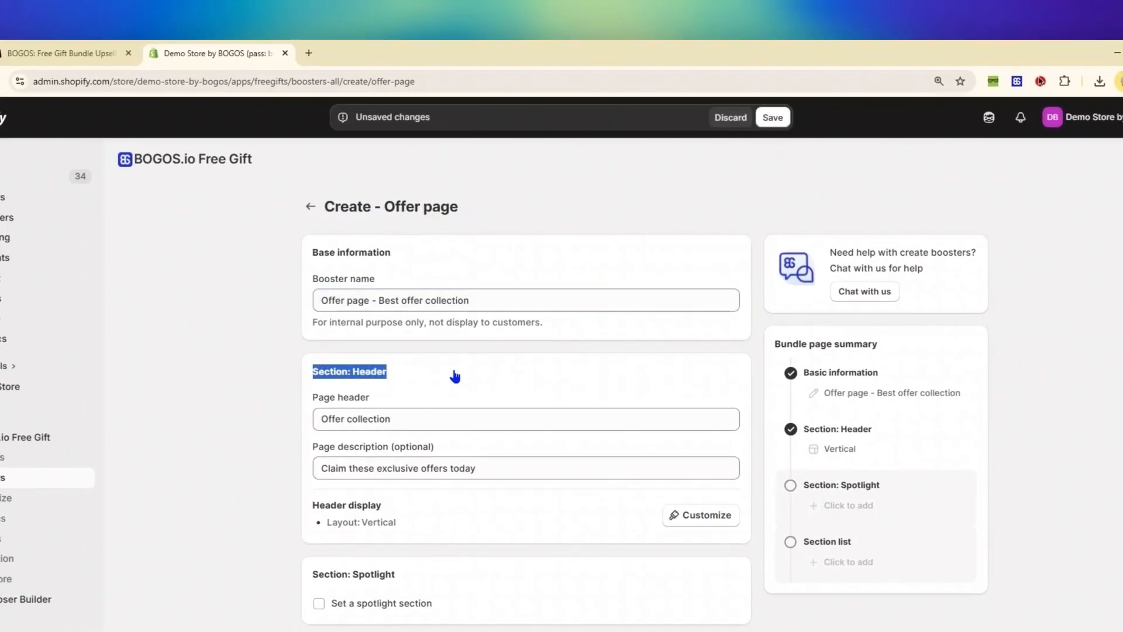
scroll(316, 441, down, 2)
drag(314, 442, 409, 441)
scroll(472, 413, down, 2)
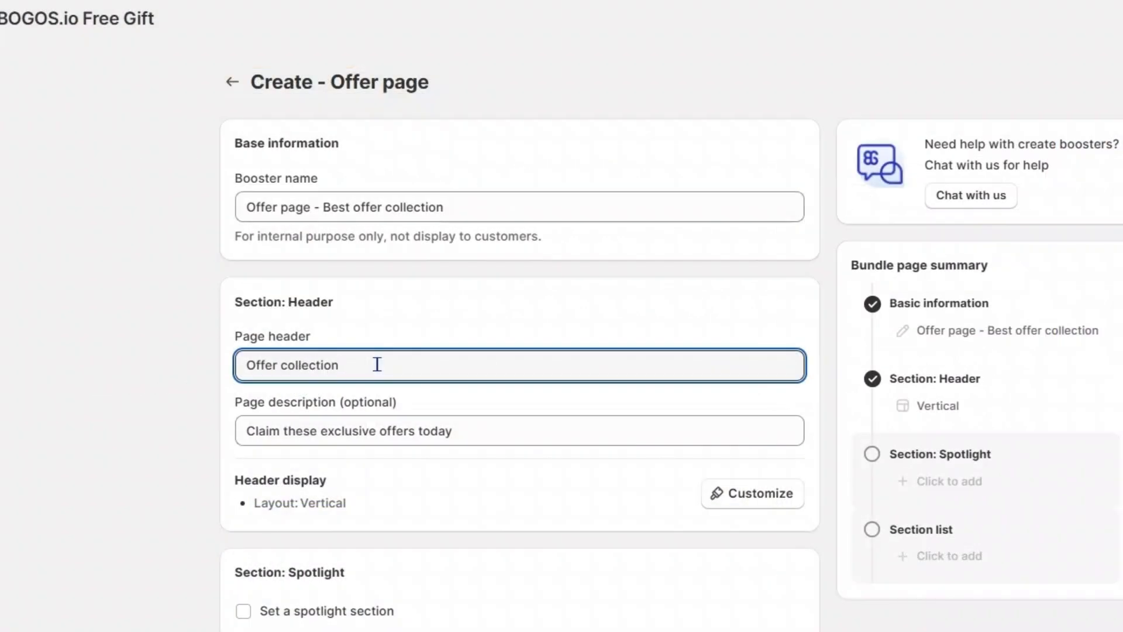
- Set the page header to "Mega Sales Hub" and the description to "Discover our best sales - available for the next 24 hours only"
triple_click(377, 364)
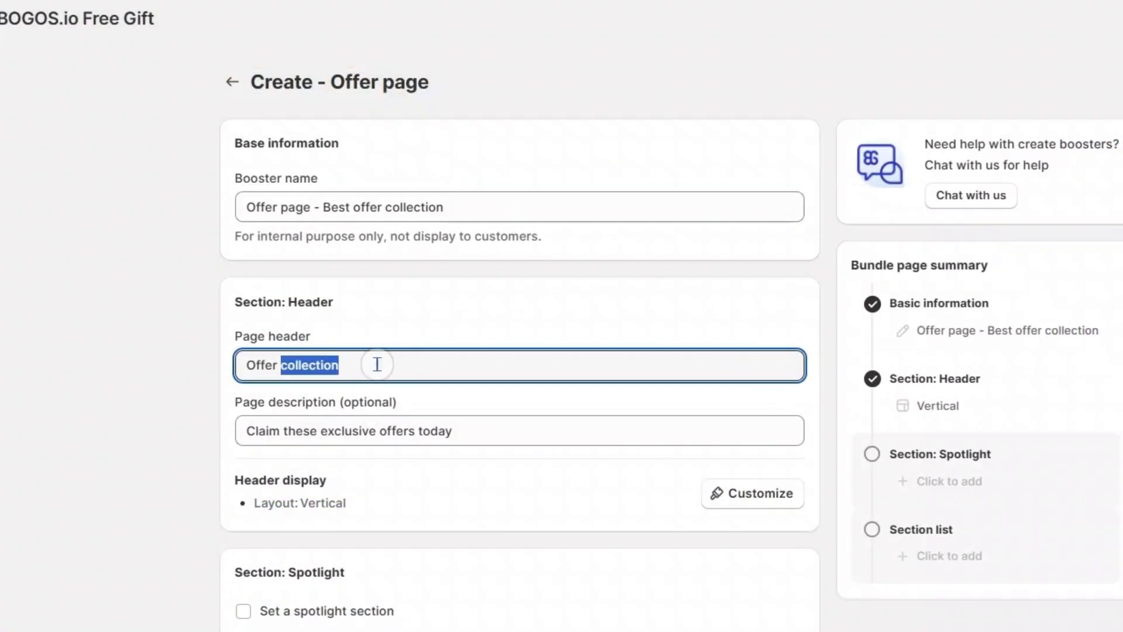
text(Mega Sales Hub)
click(486, 438)
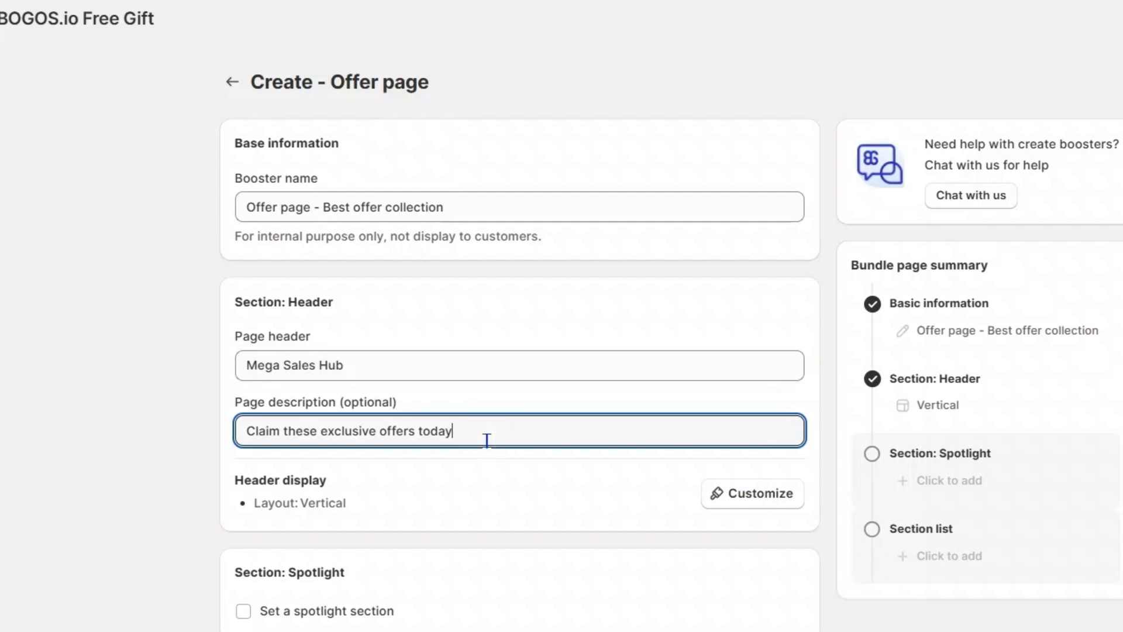
triple_click(486, 439)
text(Discover our best sales - available for the next 24 hours only)
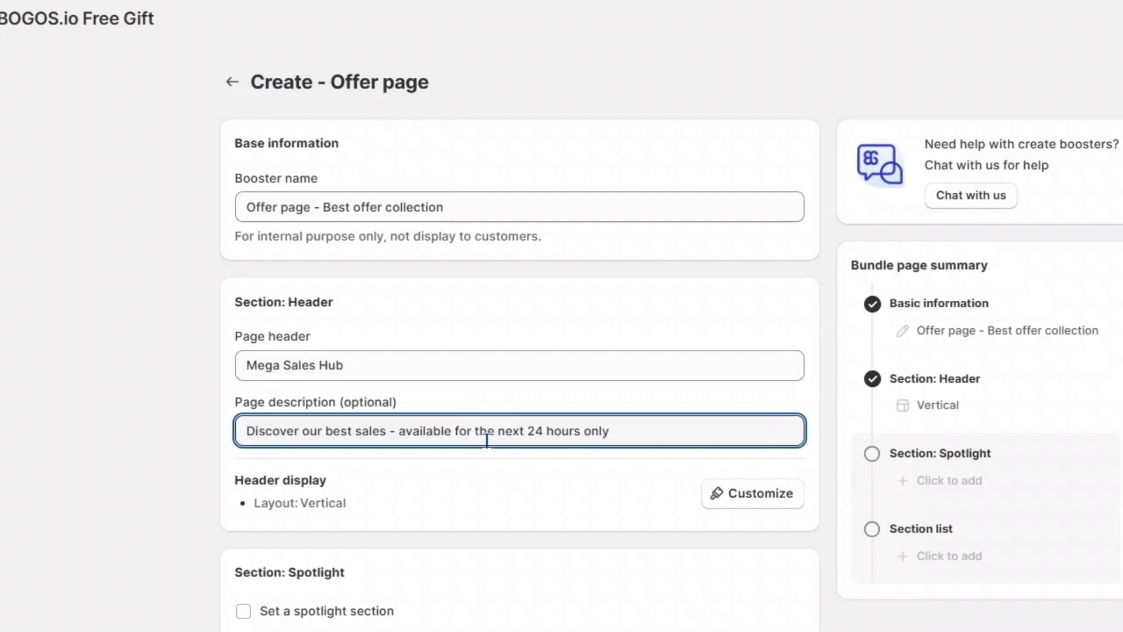
click(665, 471)
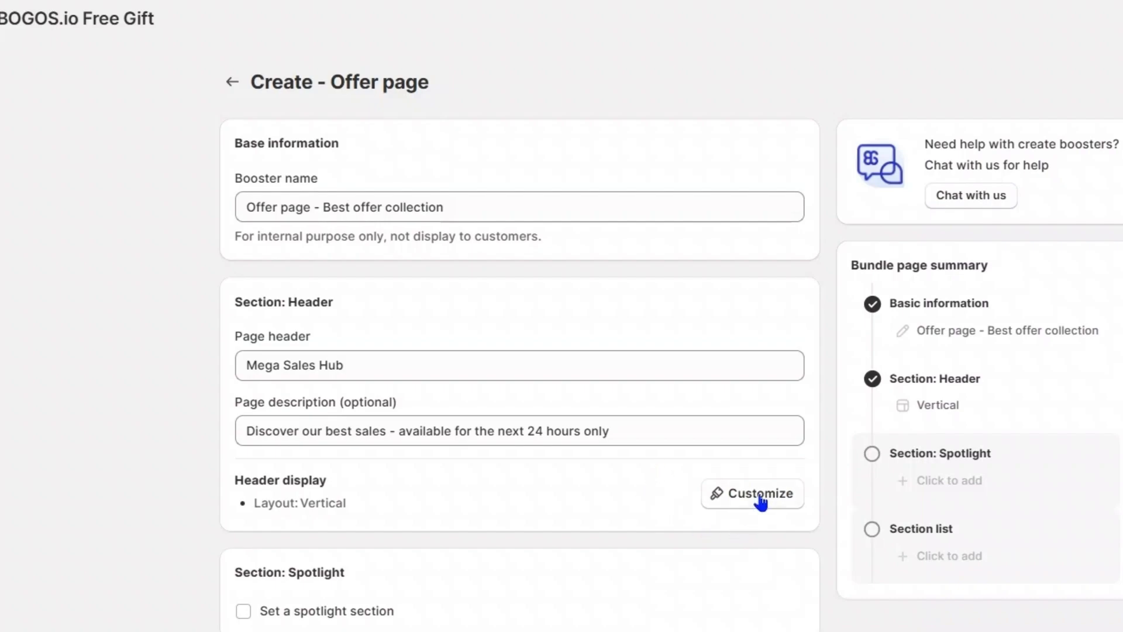
- Open the header display customization
click(760, 498)
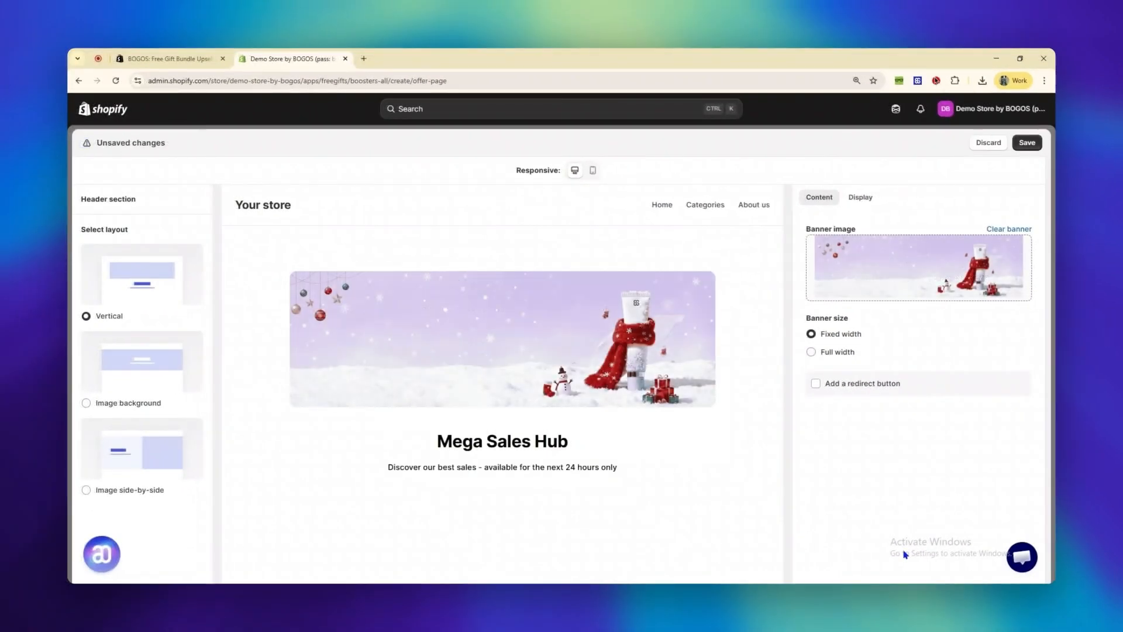
- Try the Full width banner size and a redirect button in the header section, reverting to Fixed width without the button
triple_click(855, 318)
click(861, 319)
click(842, 354)
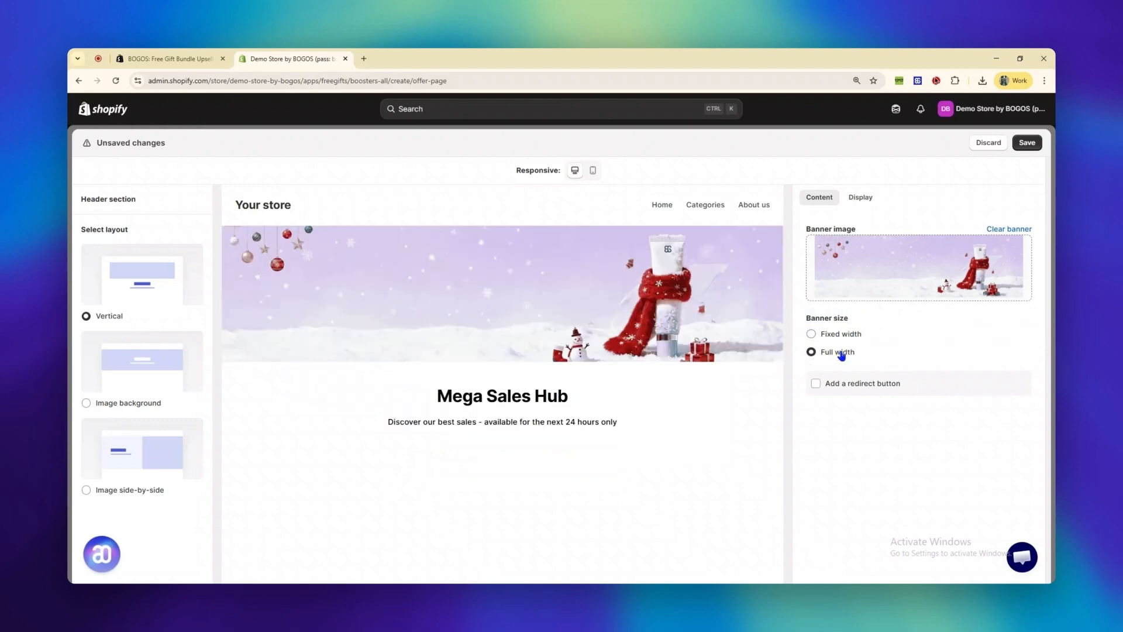
click(843, 337)
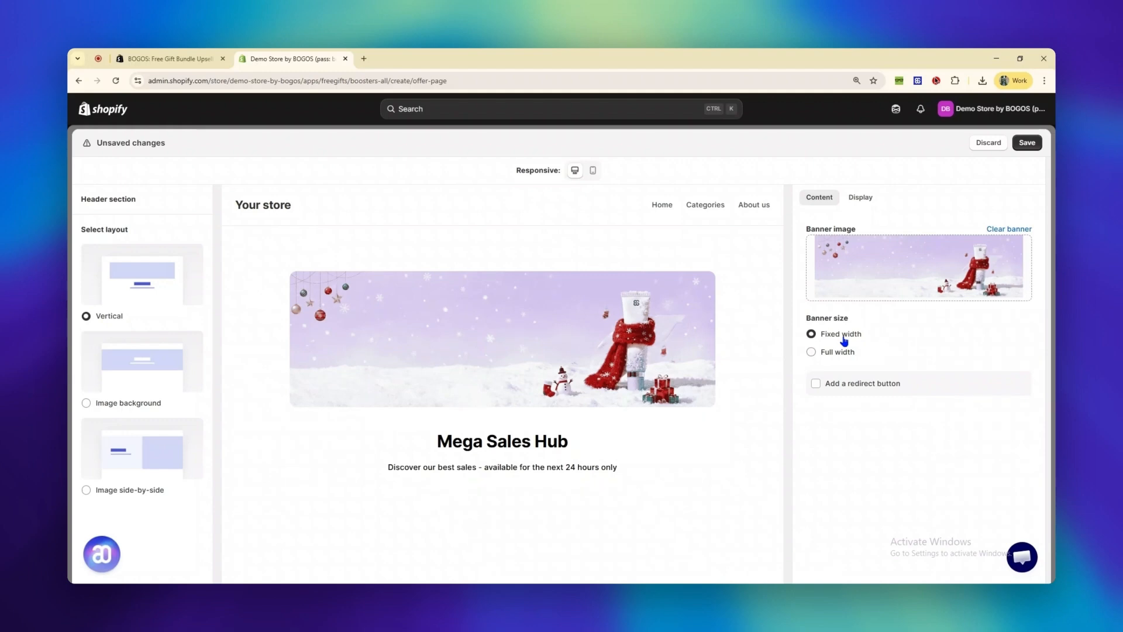
click(817, 384)
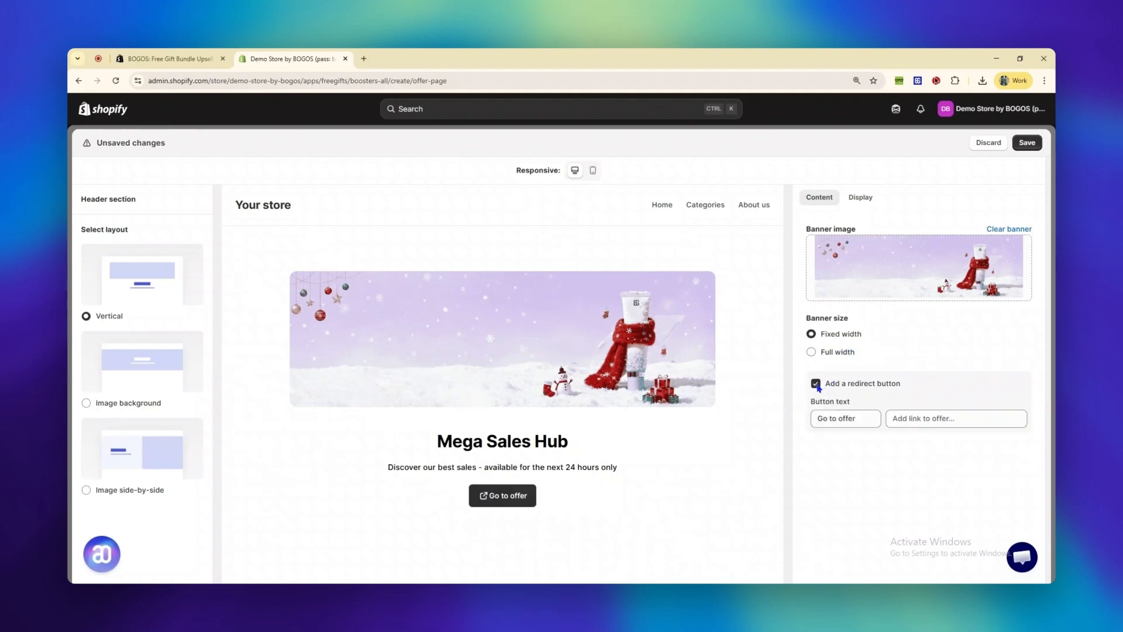
click(816, 385)
- Change the header's section title color to red #c50707 and save the header customization
click(865, 203)
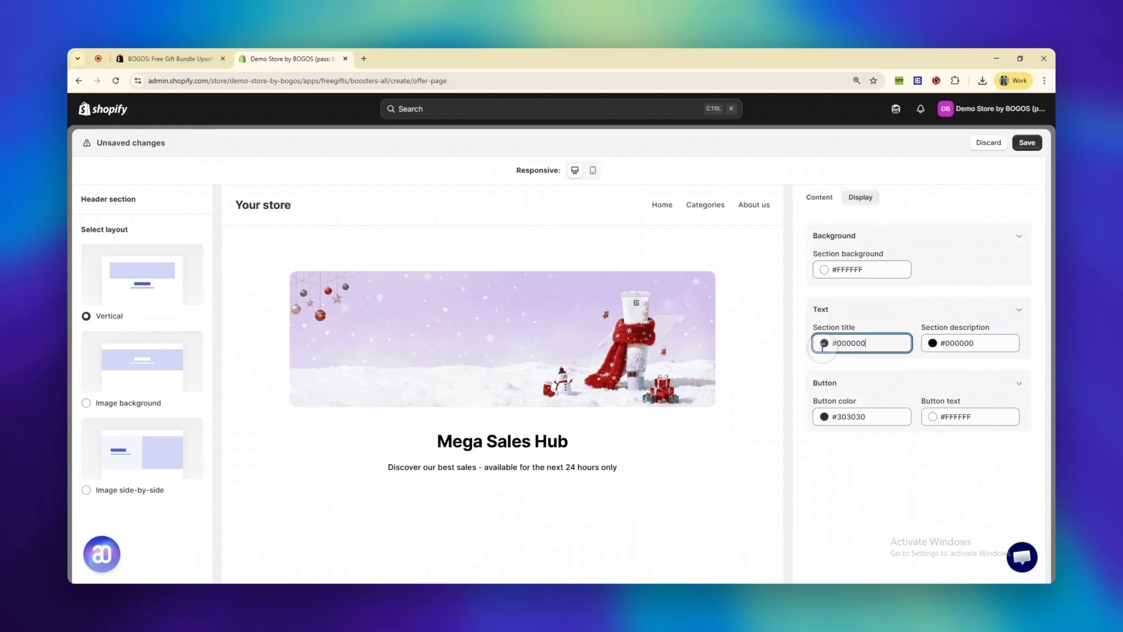
click(824, 344)
click(857, 372)
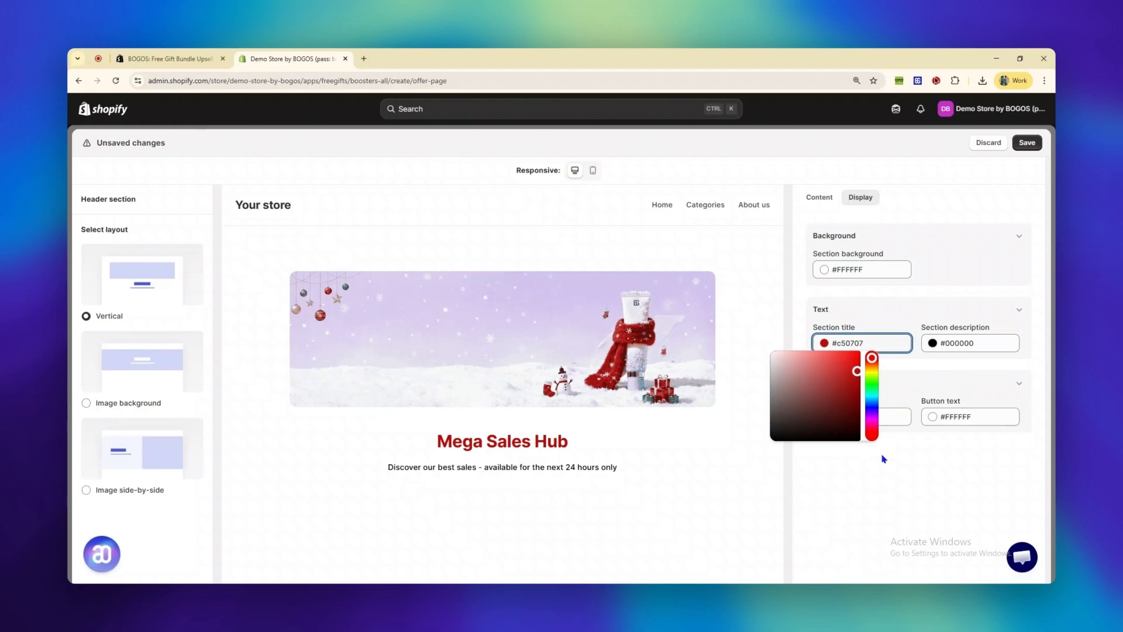
click(901, 454)
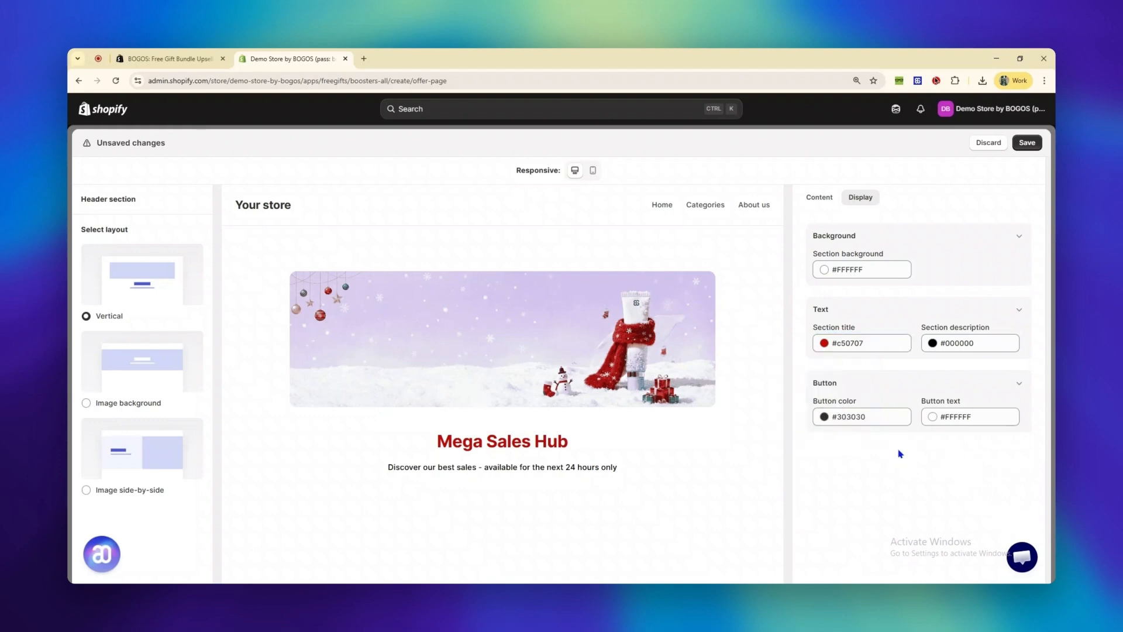
click(1028, 143)
- Enable the spotlight section and choose the "Discount - Cheapest Free" offer for it
scroll(581, 383, down, 2)
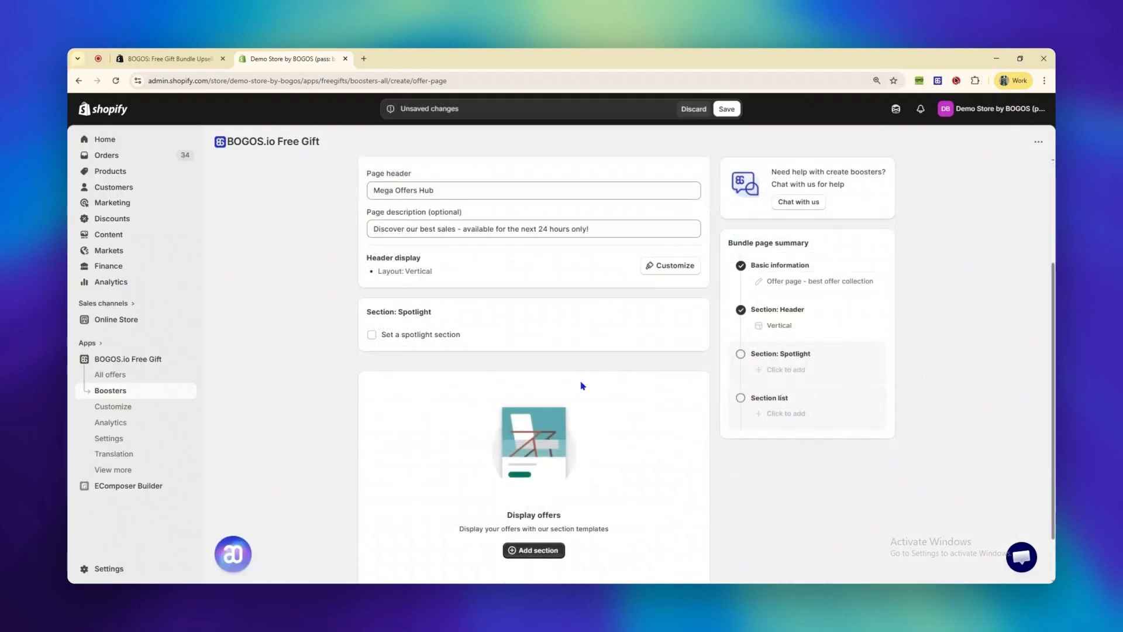
click(372, 342)
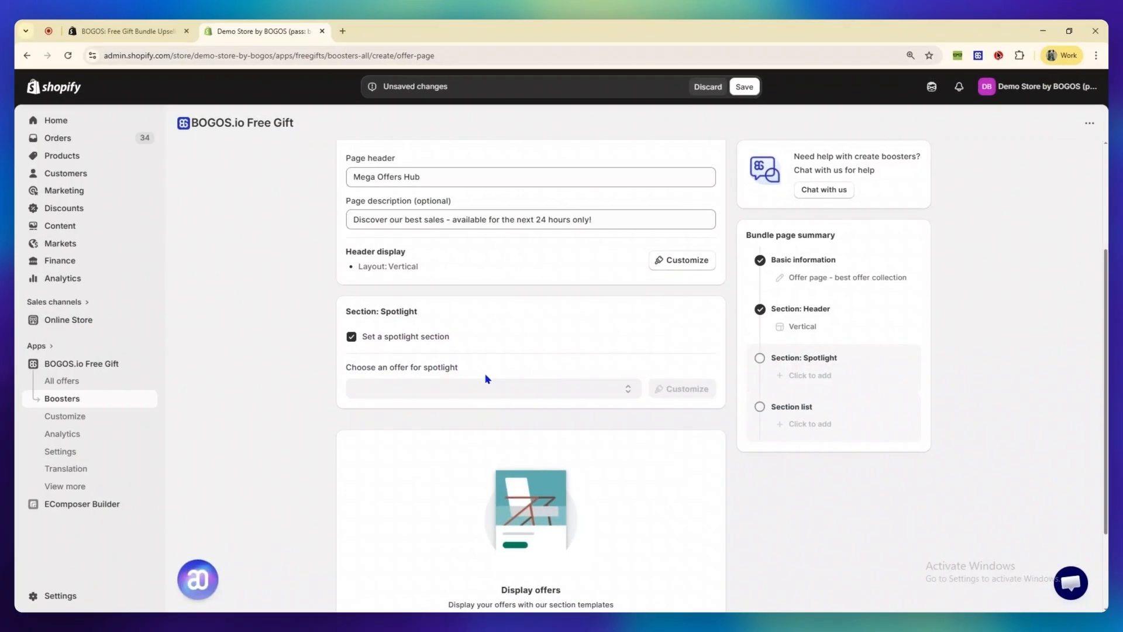
click(489, 382)
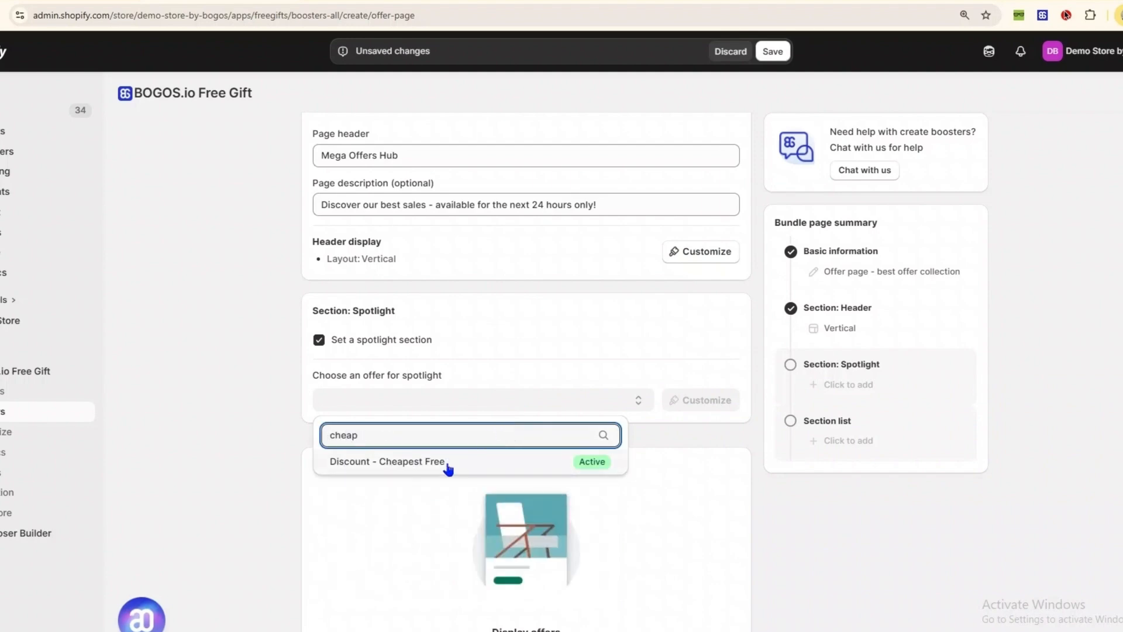
click(448, 464)
- Open the spotlight section's customization and shorten its title to "Get The Cheapest At Discount!"
click(705, 409)
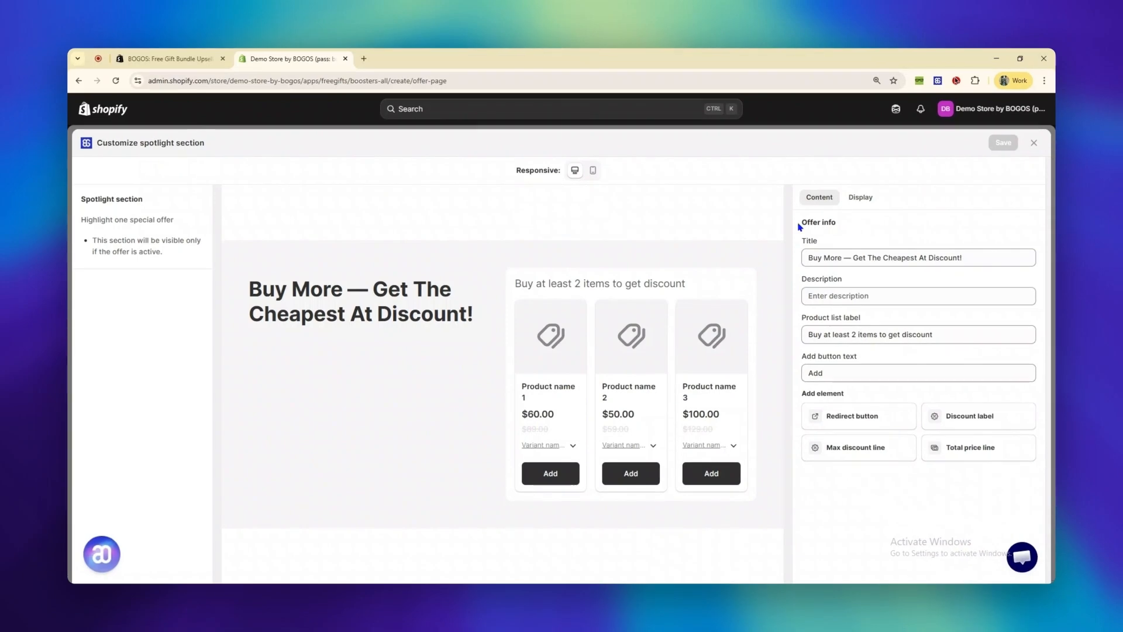
drag(800, 227, 842, 228)
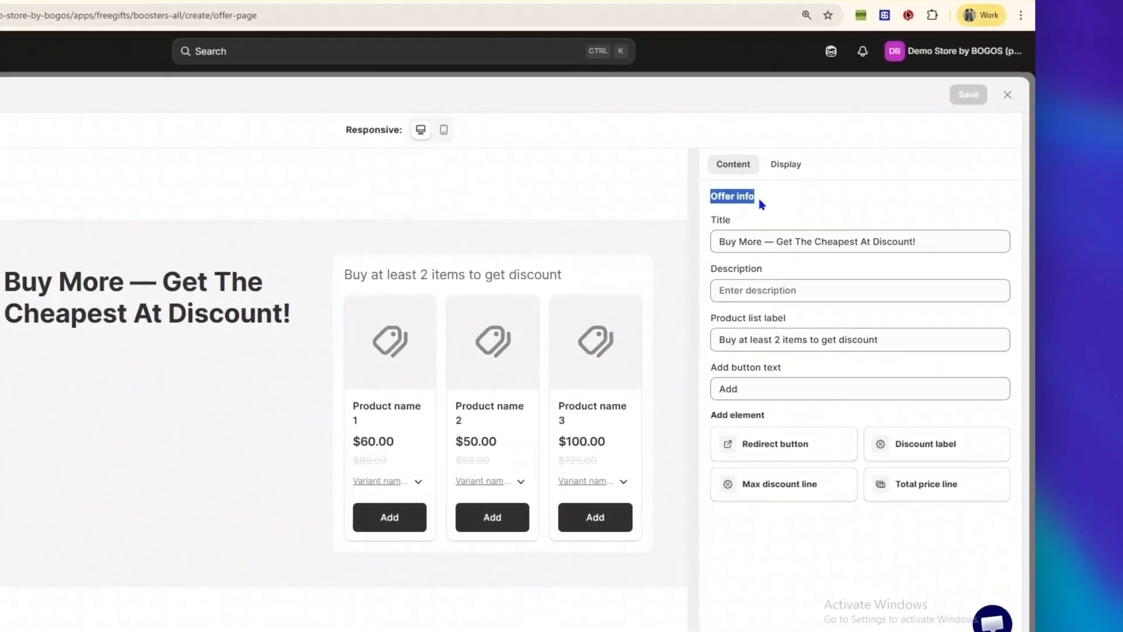
click(936, 245)
drag(775, 242, 716, 243)
key(BackSpace)
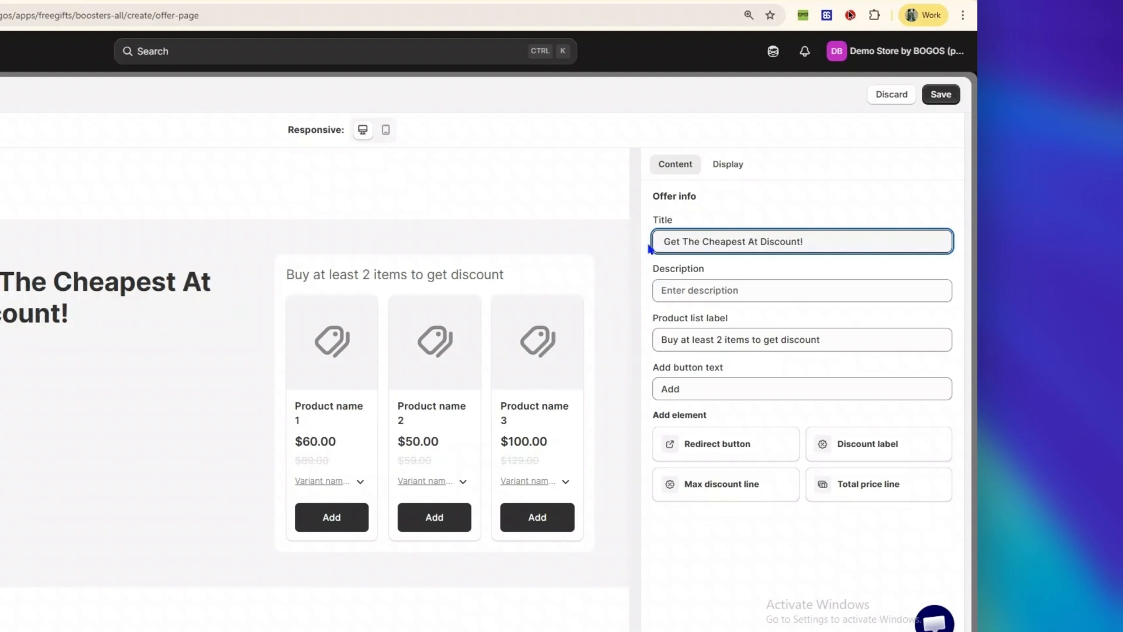
- Set the spotlight offer's description to "Best deal" and its add button text to "Claim"
click(813, 288)
text(Best de)
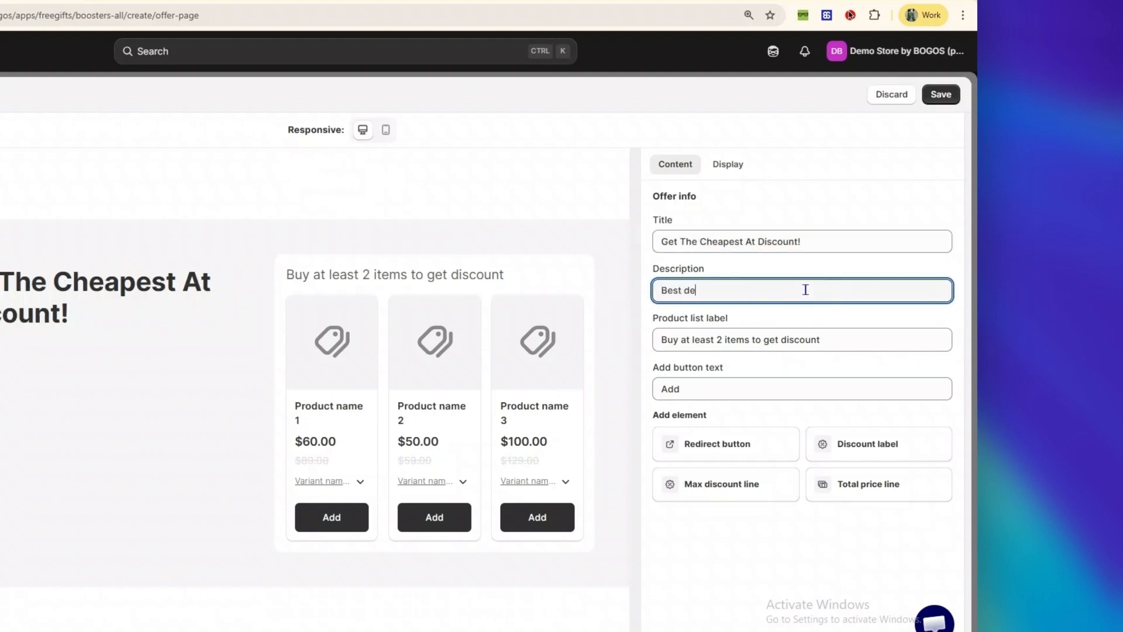
text(al)
click(853, 333)
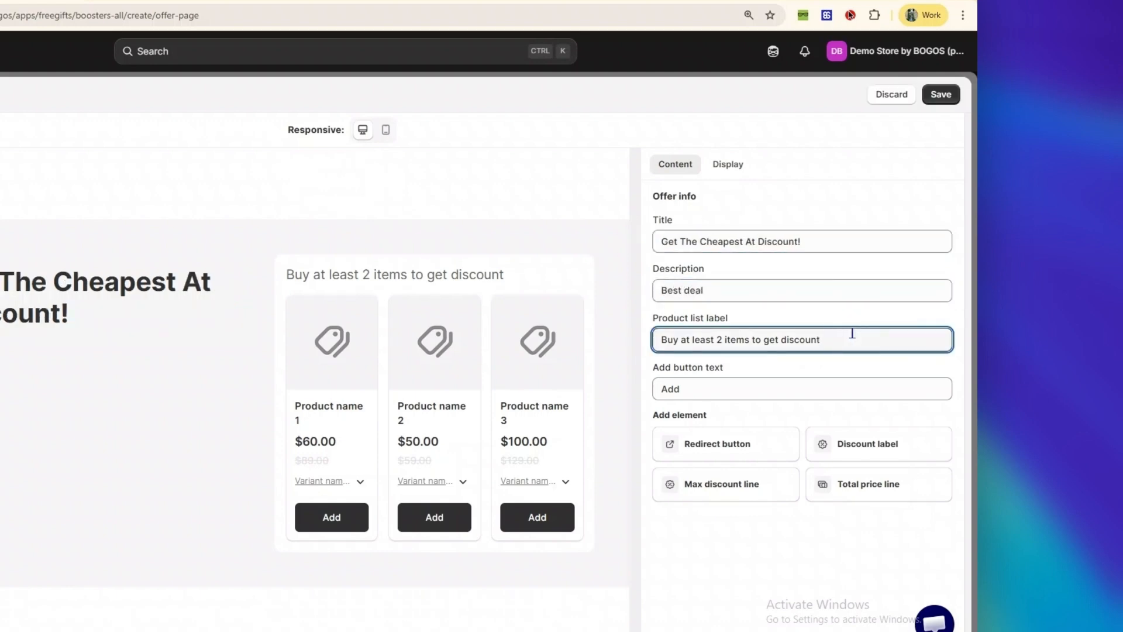
drag(654, 367, 727, 369)
click(730, 390)
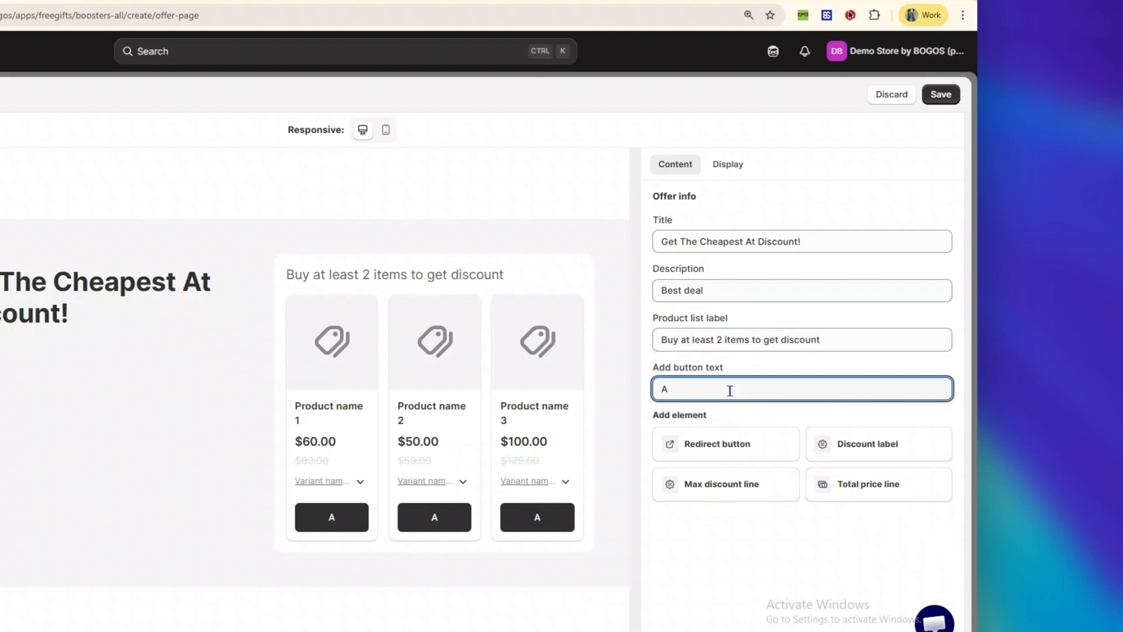
key(BackSpace)
text(Claim)
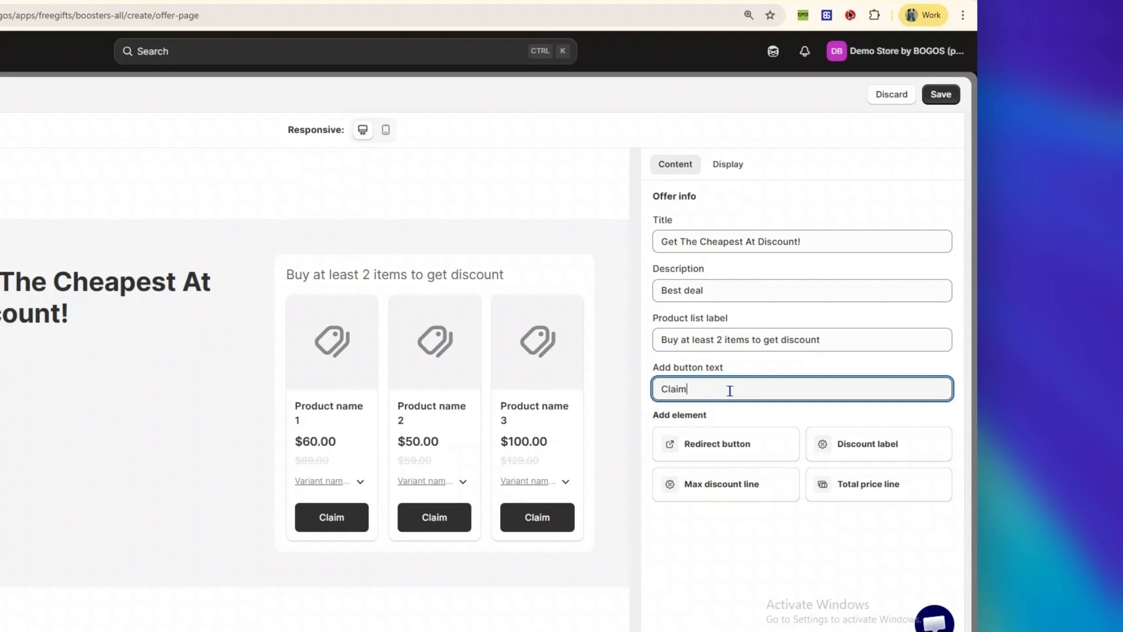
- Add a redirect button to the spotlight offer and link it to the "Discount on the Cheapest/Most Expensive item" product page's URL
triple_click(668, 413)
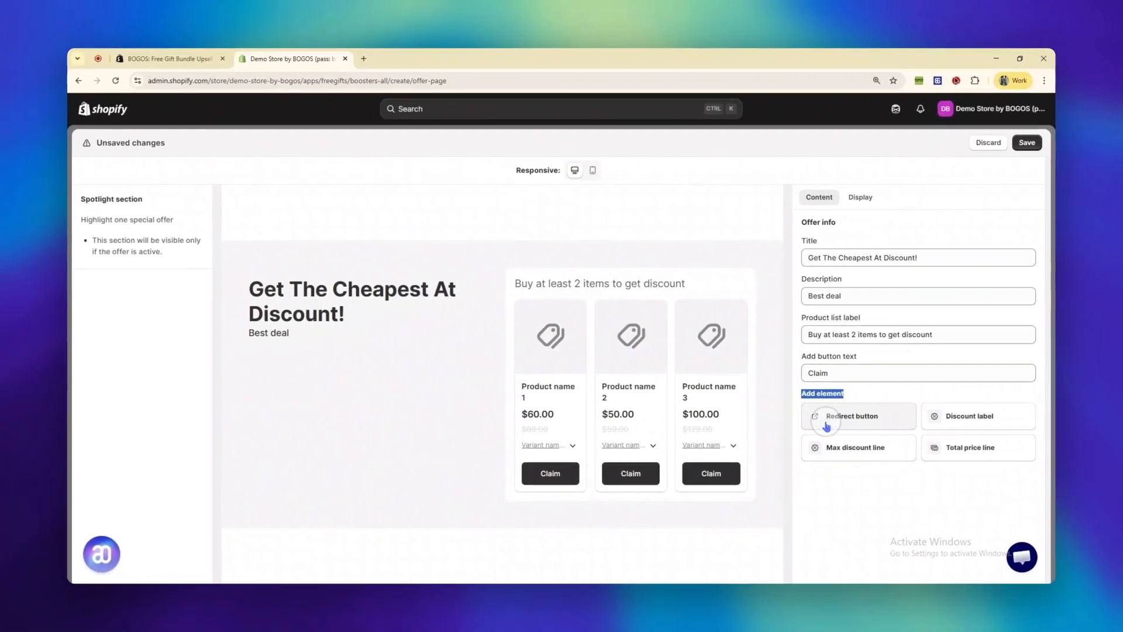
click(681, 452)
click(917, 516)
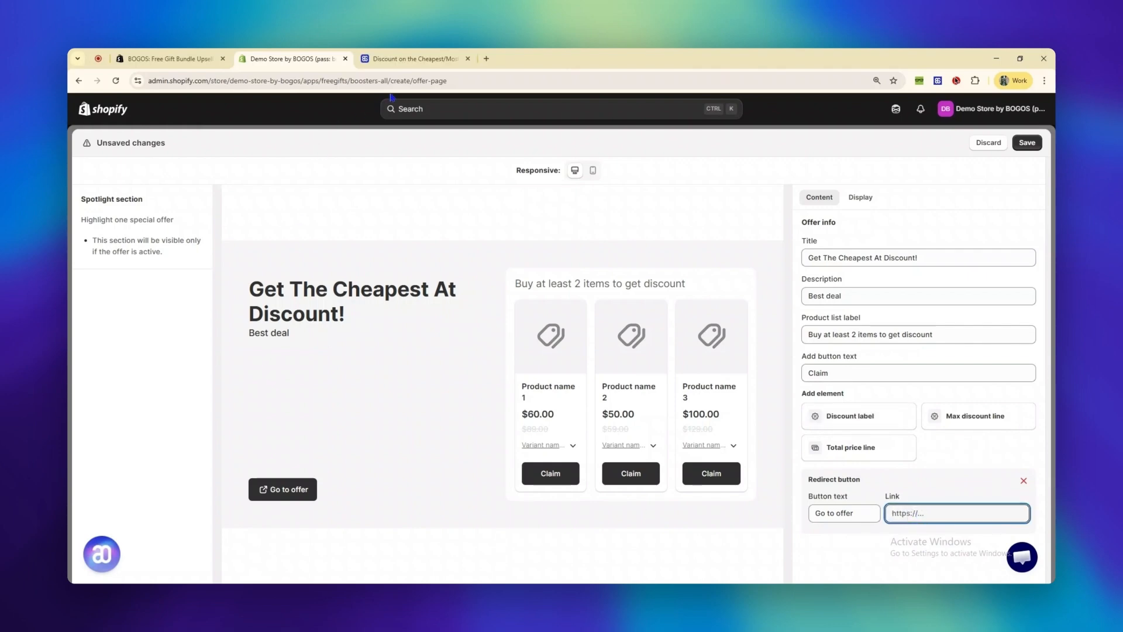
click(410, 59)
click(409, 80)
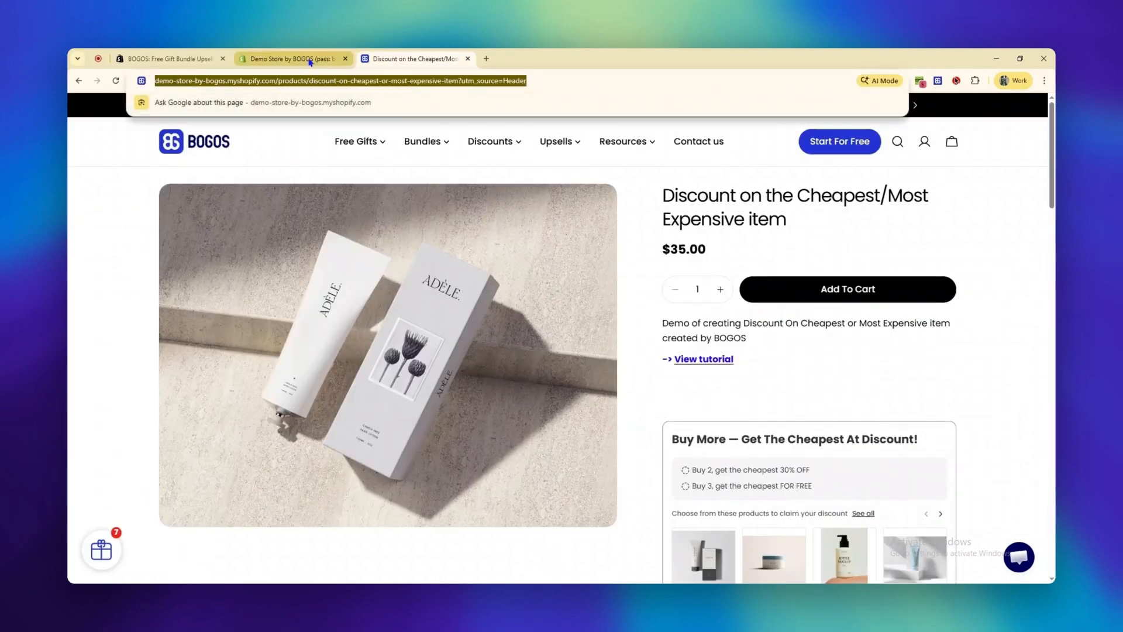
key(ctrl+c)
click(310, 59)
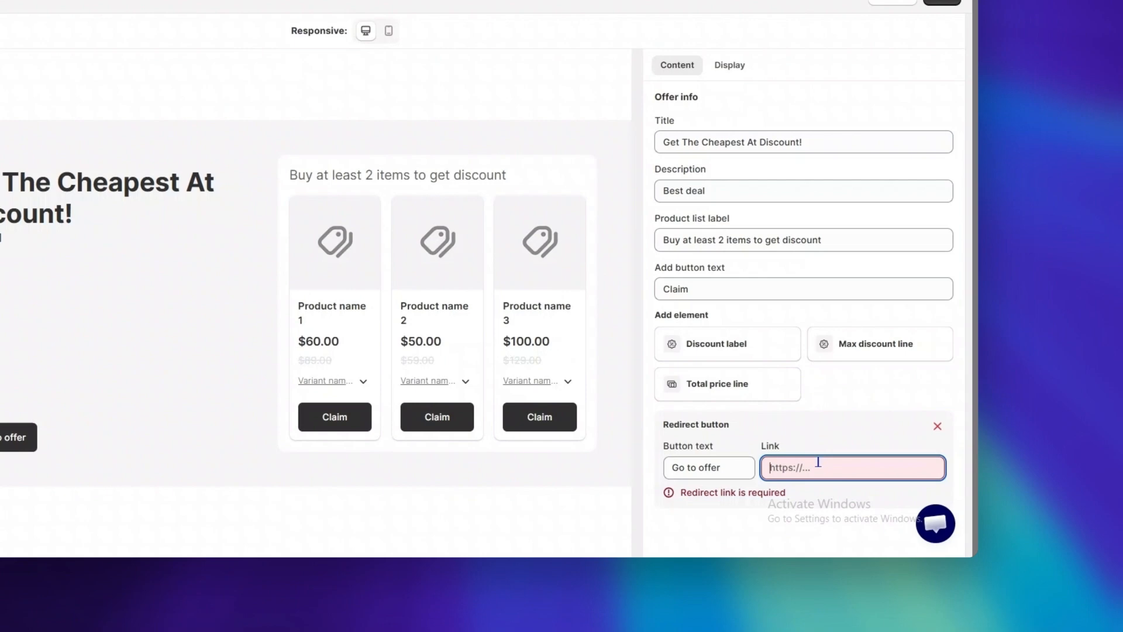
key(ctrl+v)
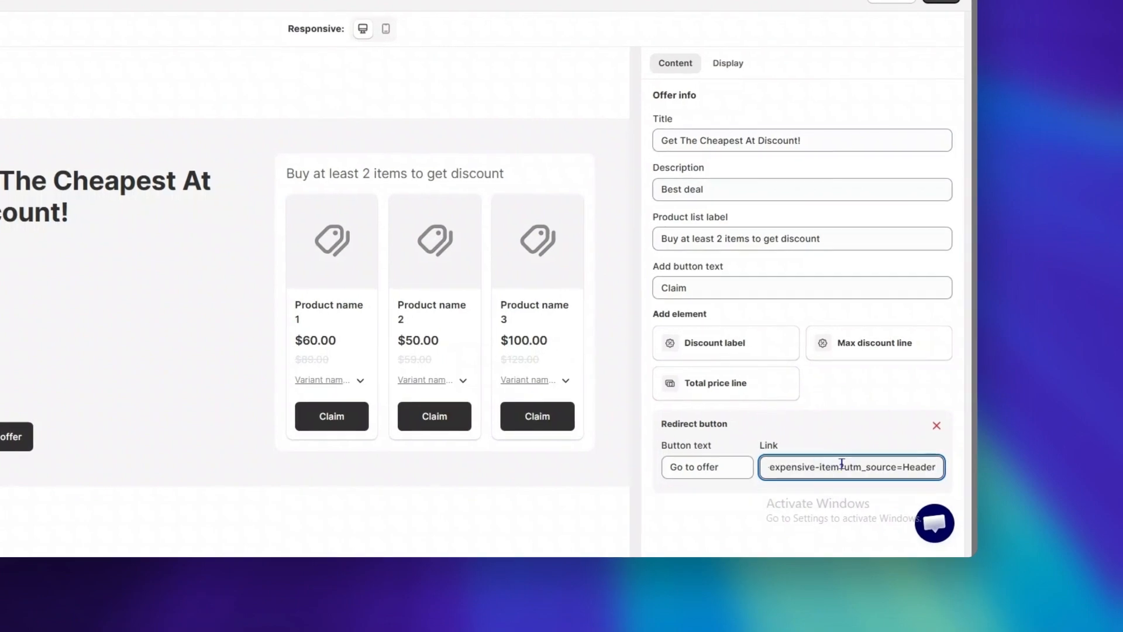
click(885, 492)
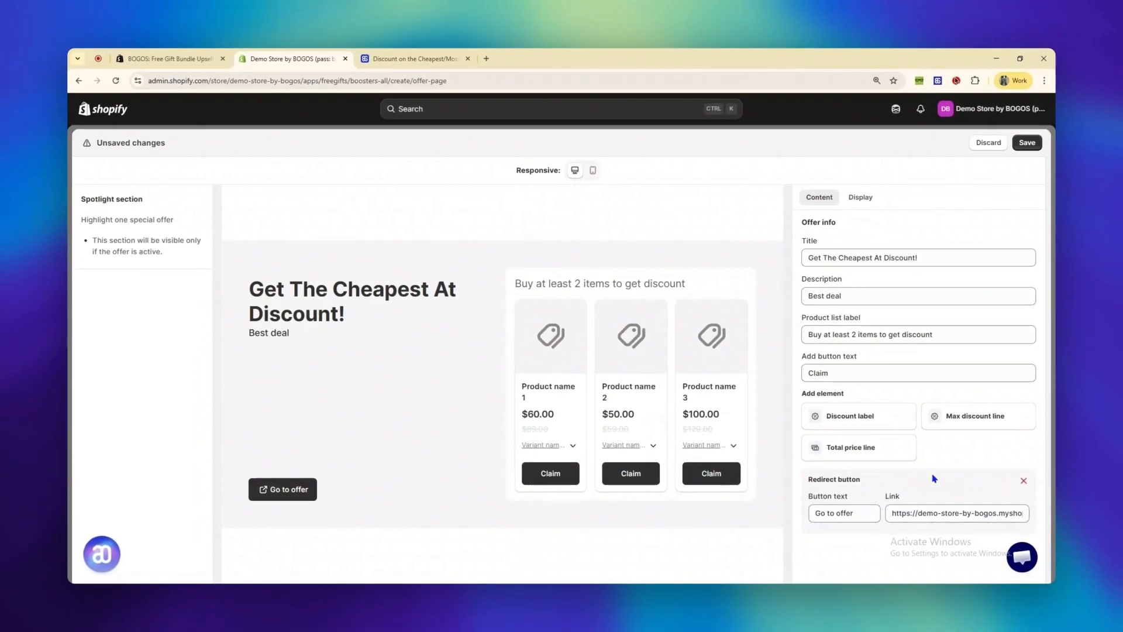
- Try a discount label on the spotlight offer, remove it, and add a max discount line instead
click(825, 418)
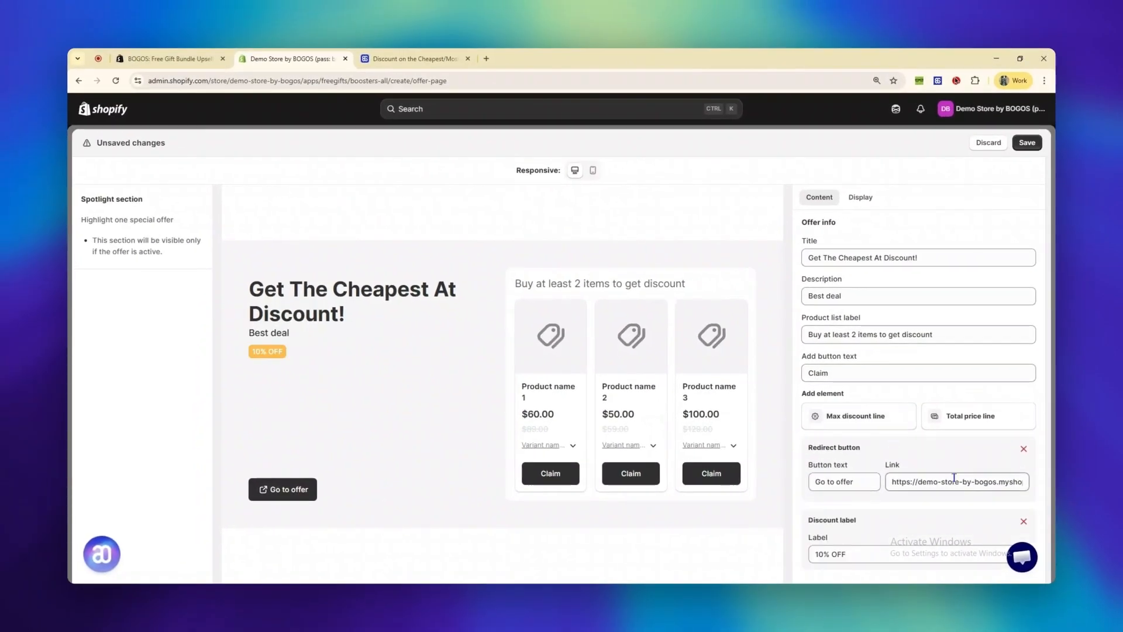
click(1022, 526)
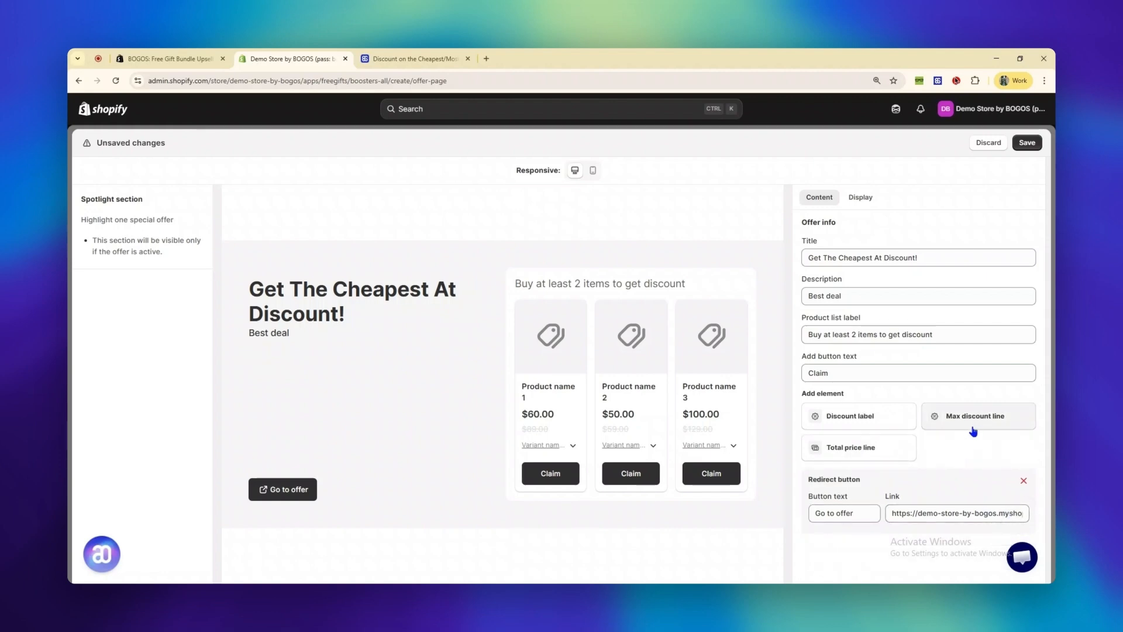
click(972, 429)
click(957, 546)
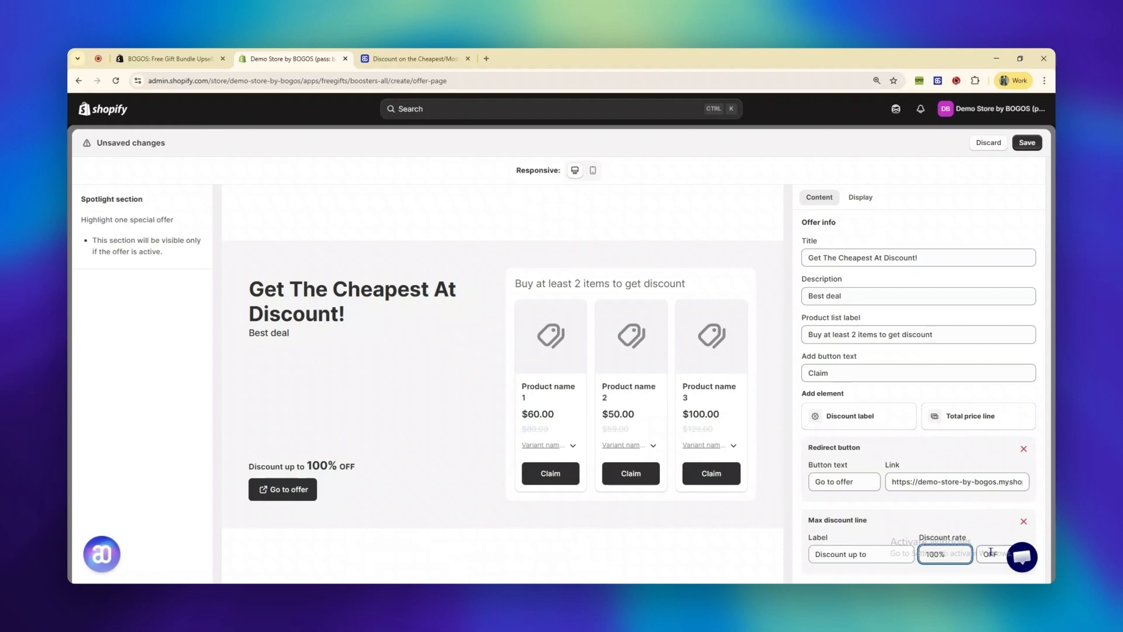
- Try a total price line with a discount price of $999.00 on the spotlight offer and remove it
click(985, 421)
scroll(981, 497, down, 2)
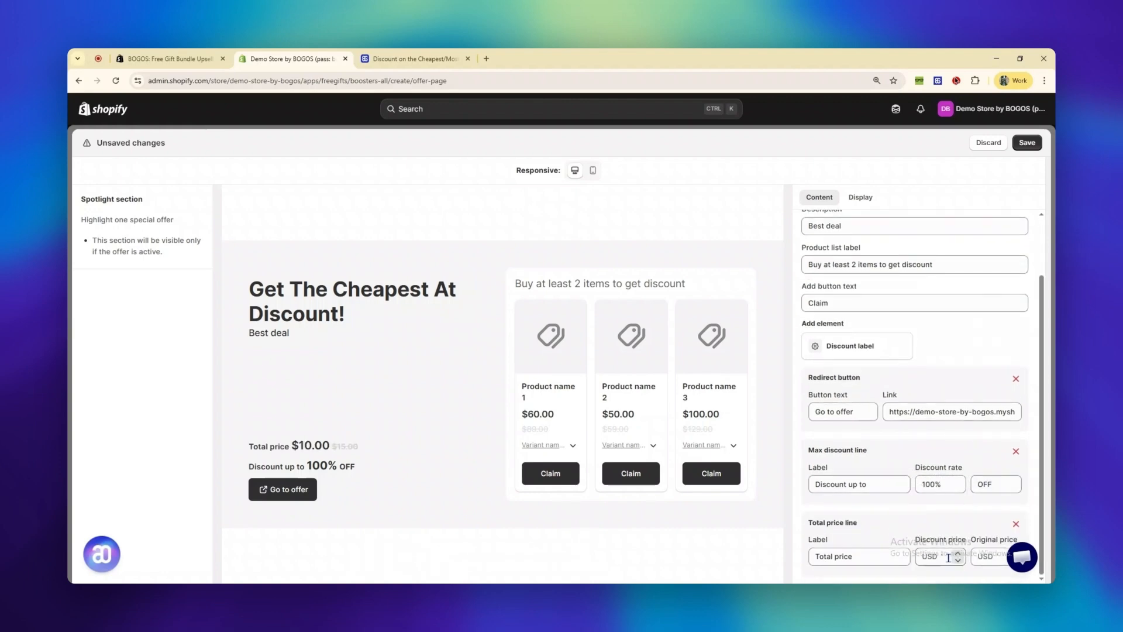
click(948, 558)
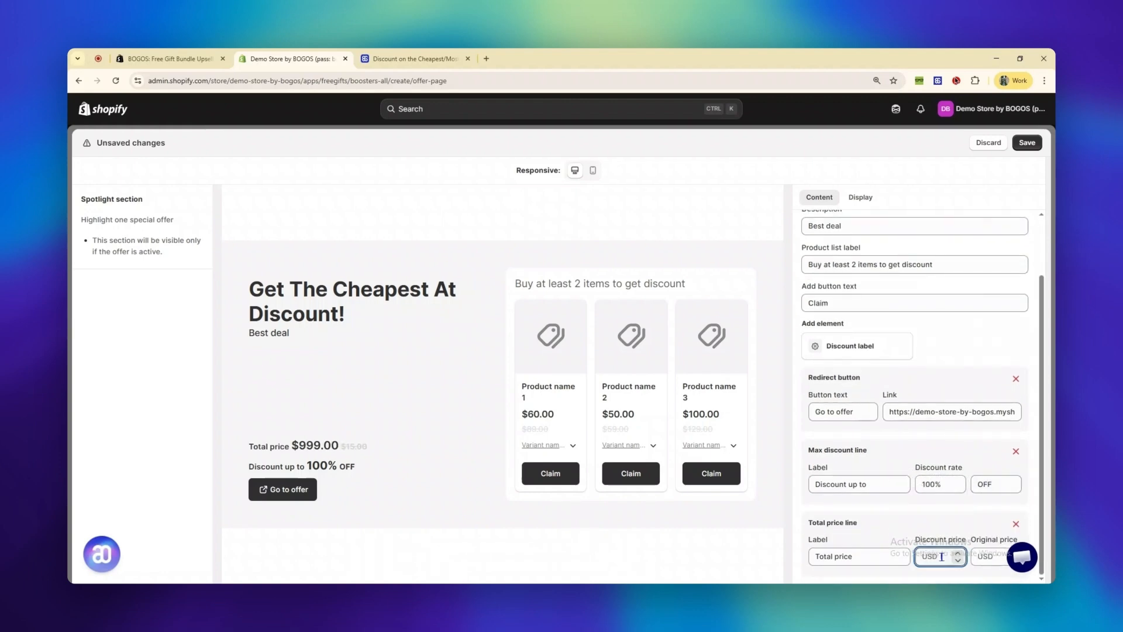
click(1016, 524)
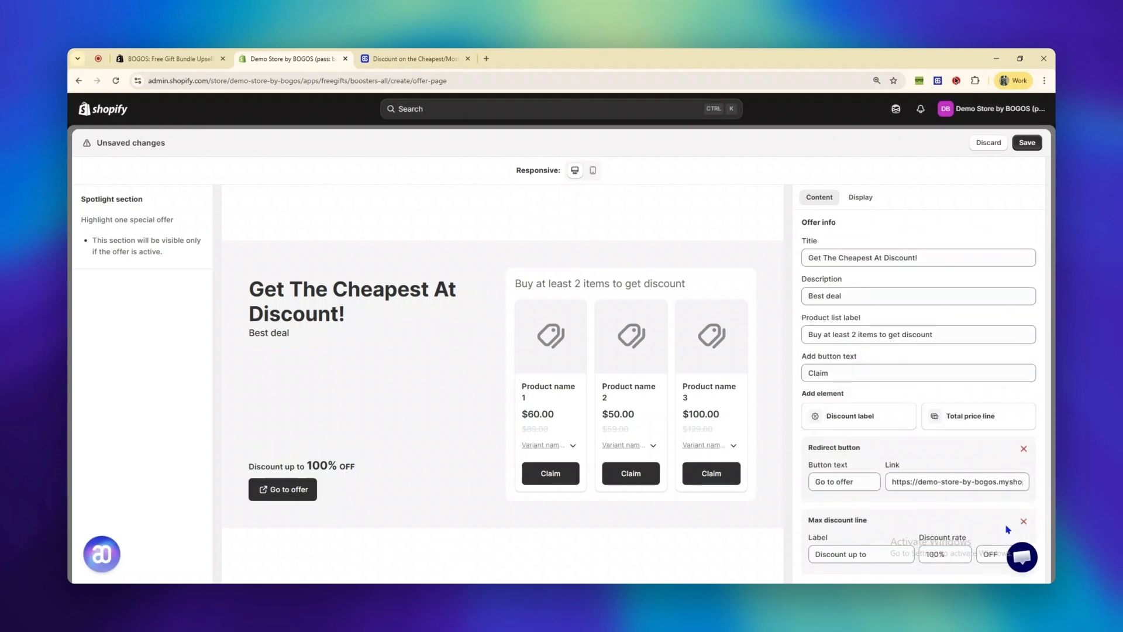
- Set the spotlight section's products per row on desktop to 2 in its display settings
click(856, 198)
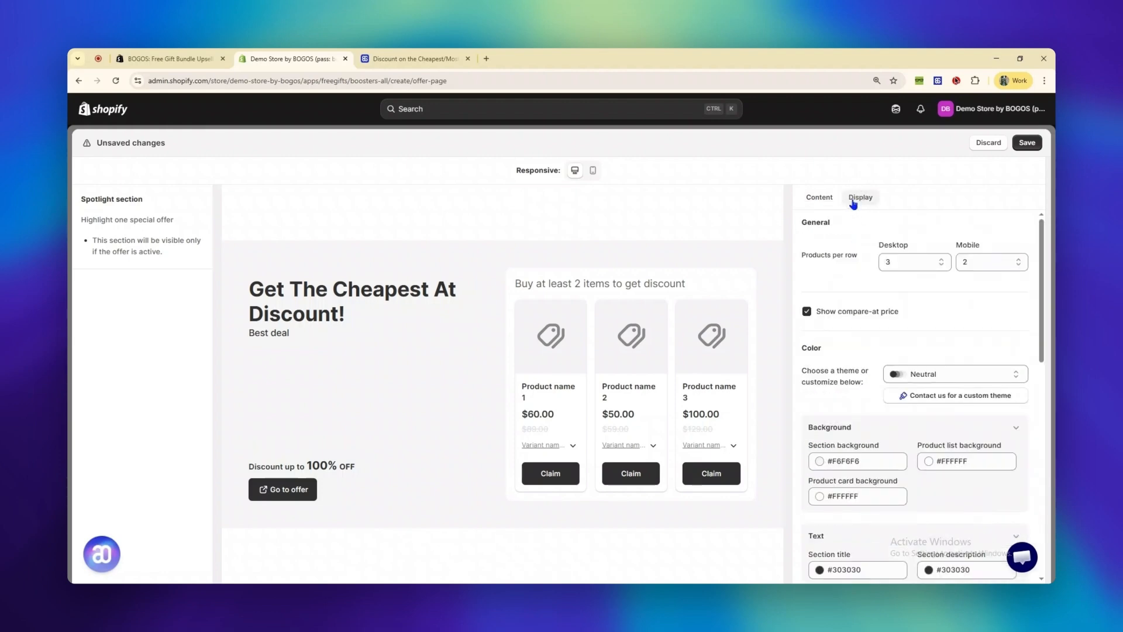
drag(802, 256, 861, 268)
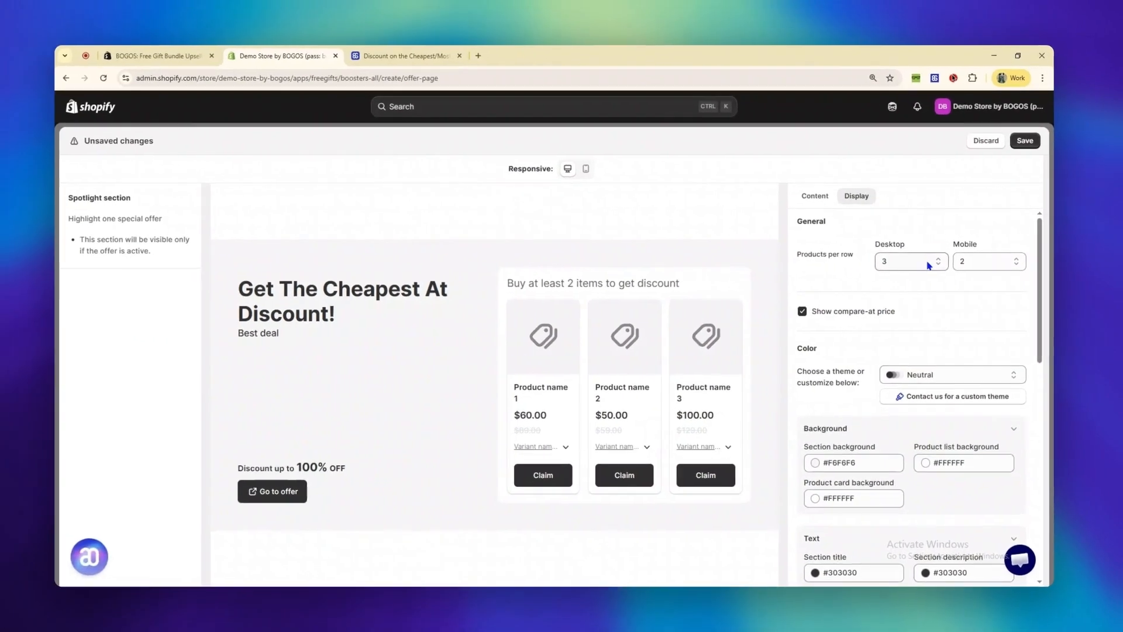
click(835, 246)
click(825, 292)
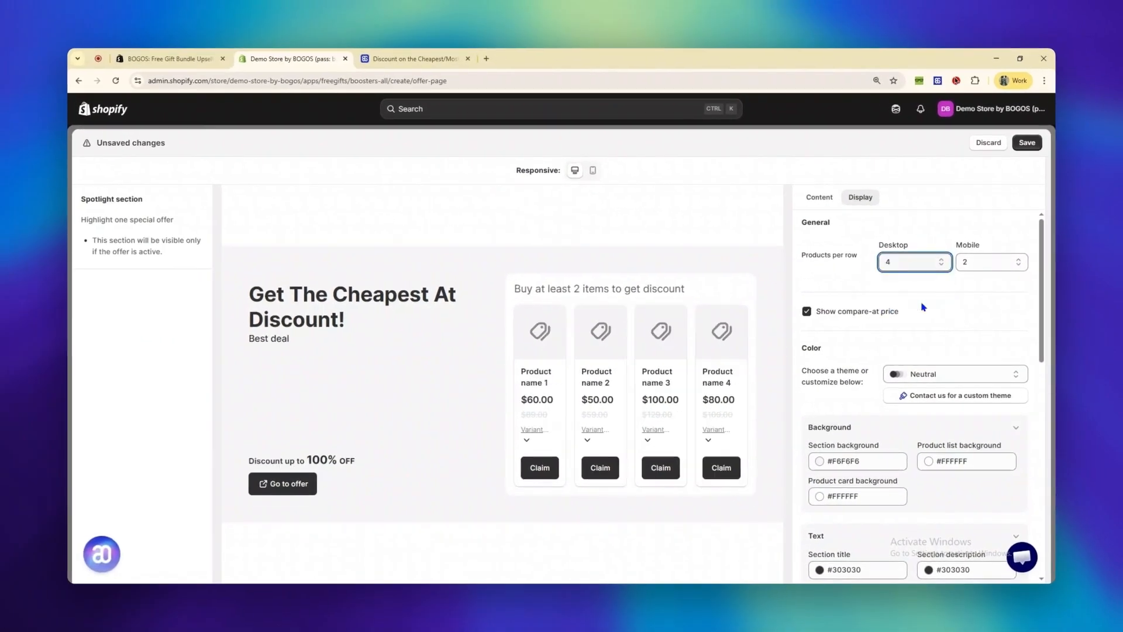
click(933, 265)
click(925, 282)
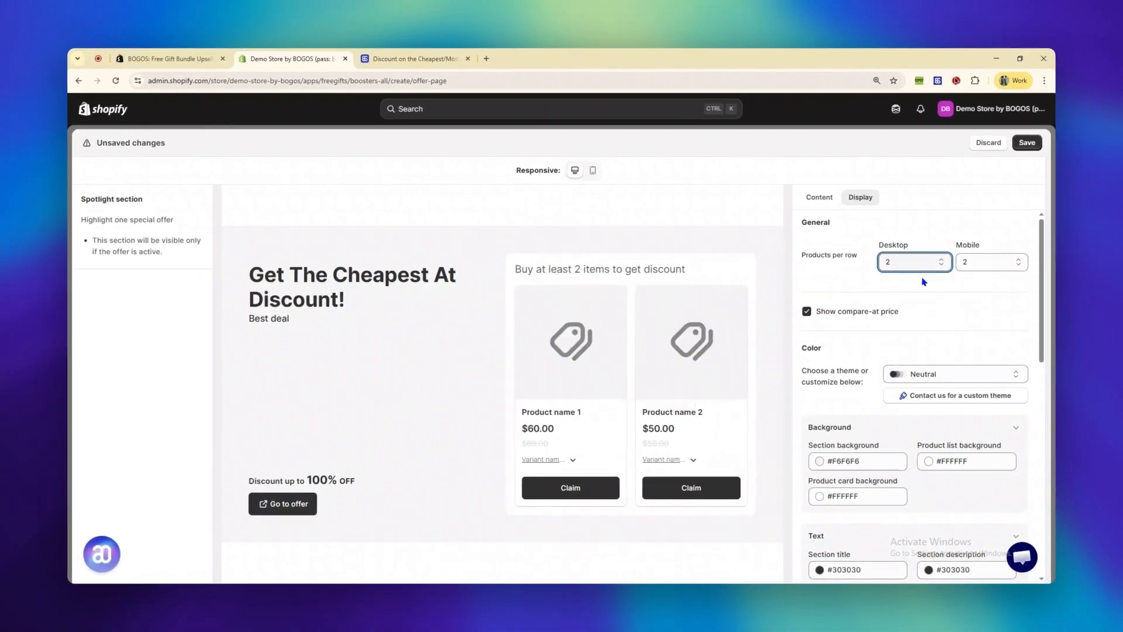
- Preview the spotlight section on mobile and set its products per row for mobile to 1
click(592, 171)
scroll(663, 331, down, 1)
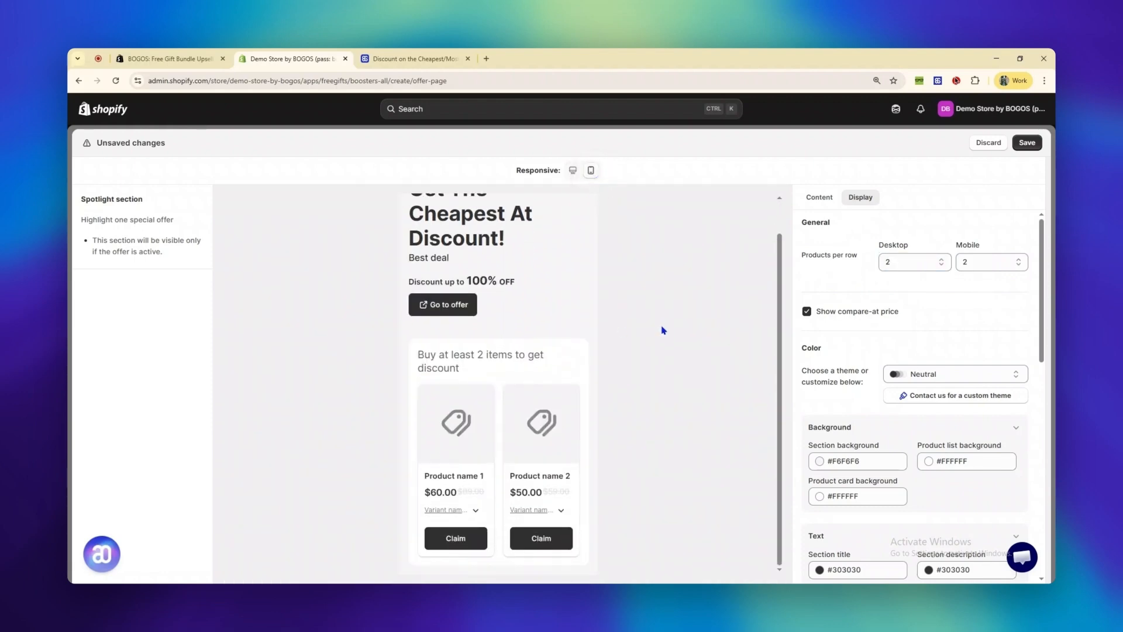
click(987, 269)
click(982, 278)
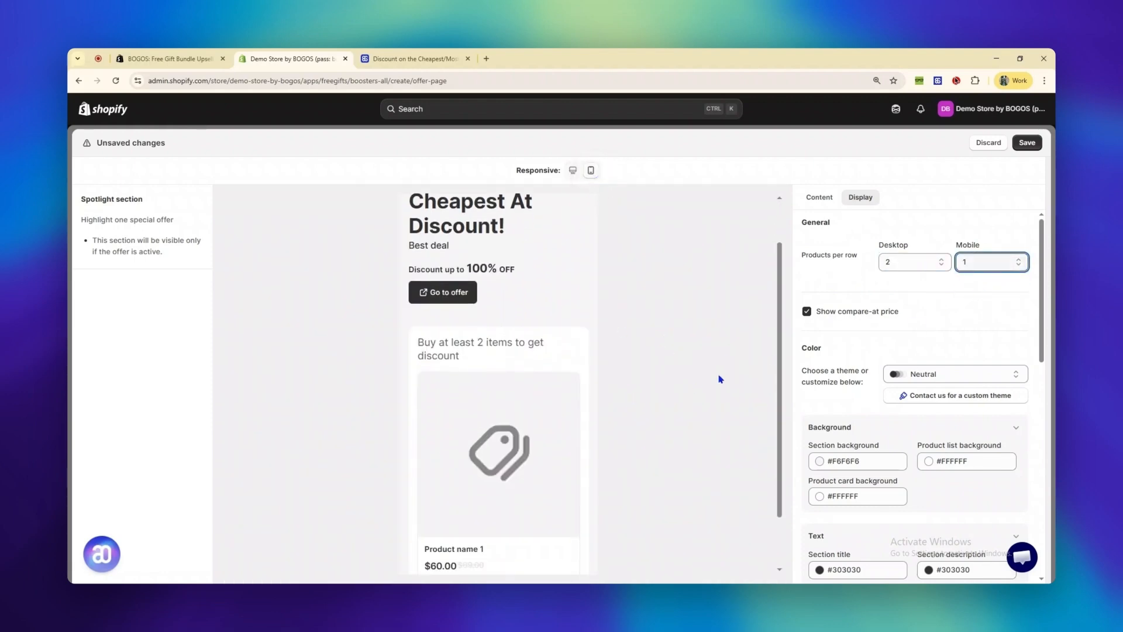
- Toggle the compare-at price off and back on, and change the spotlight section's color theme to Blue
click(807, 312)
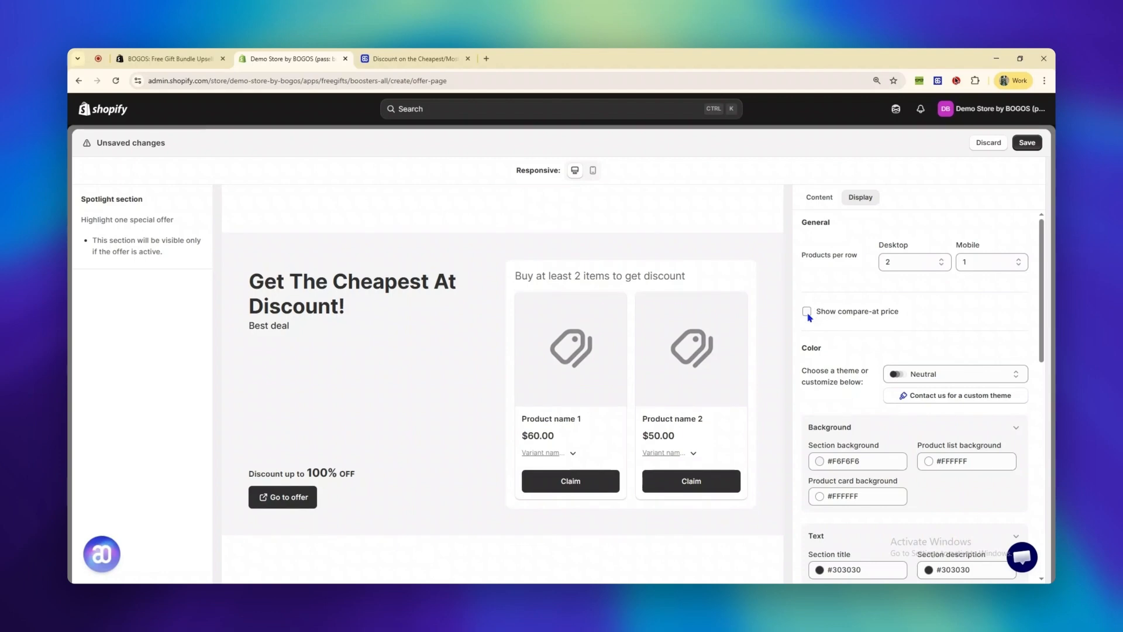
click(807, 313)
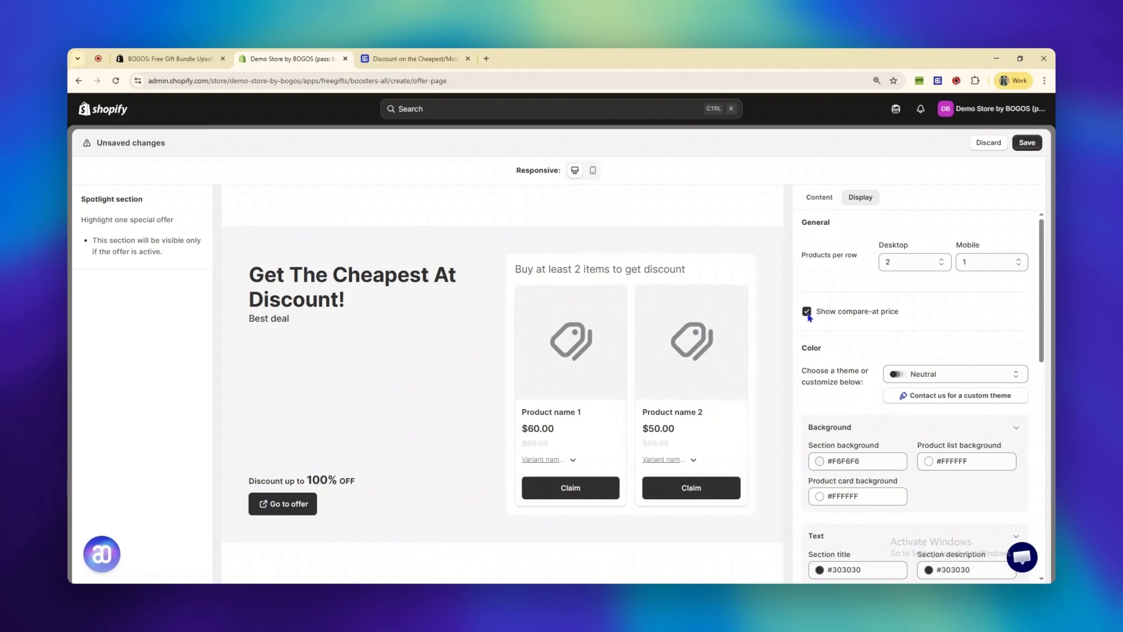
scroll(1029, 422, down, 3)
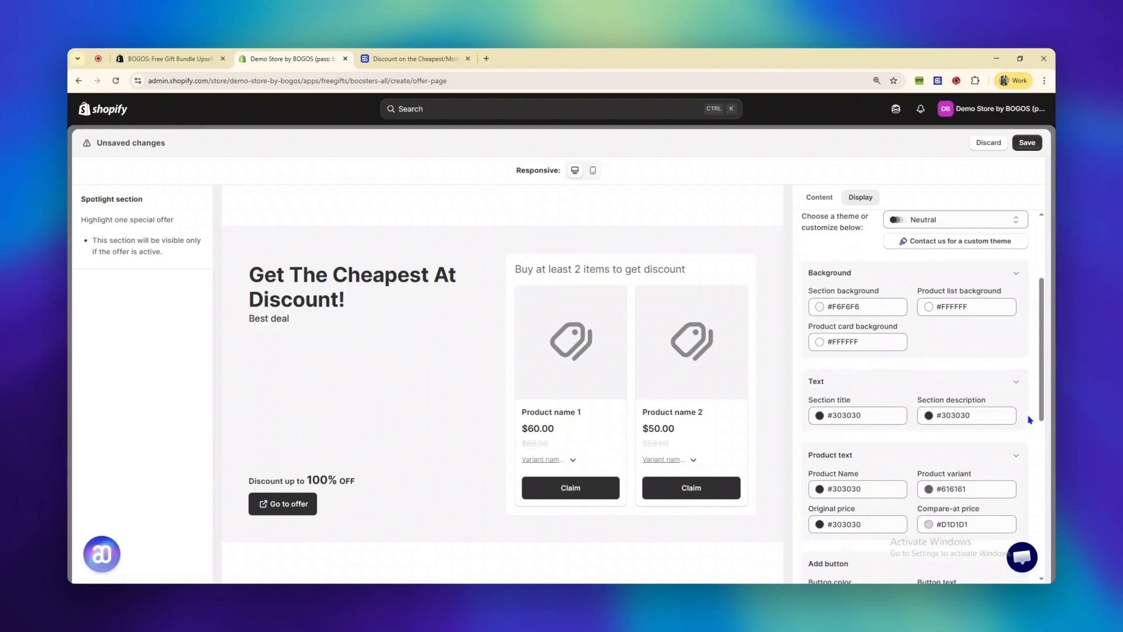
click(979, 222)
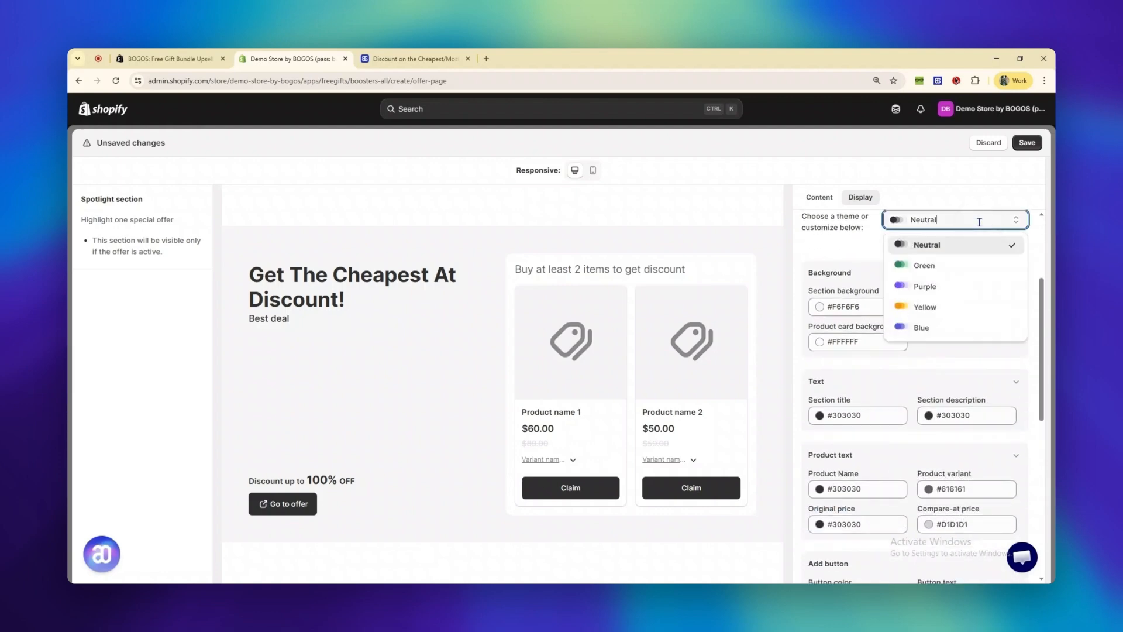
click(968, 327)
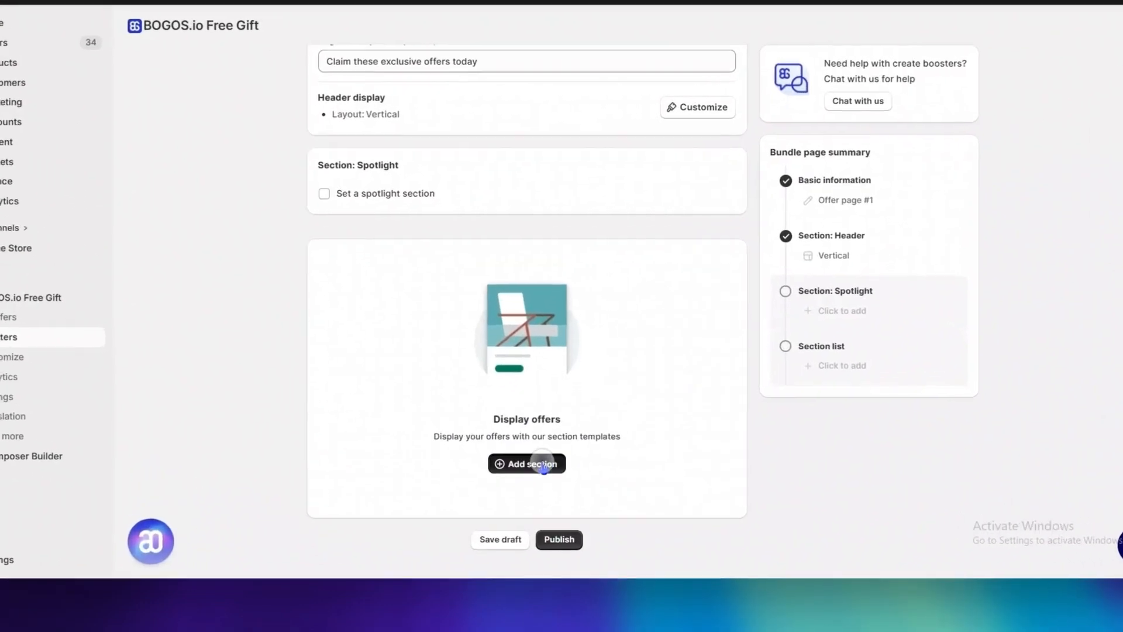
- Start adding a section to the offer page and look through the available section templates
click(534, 492)
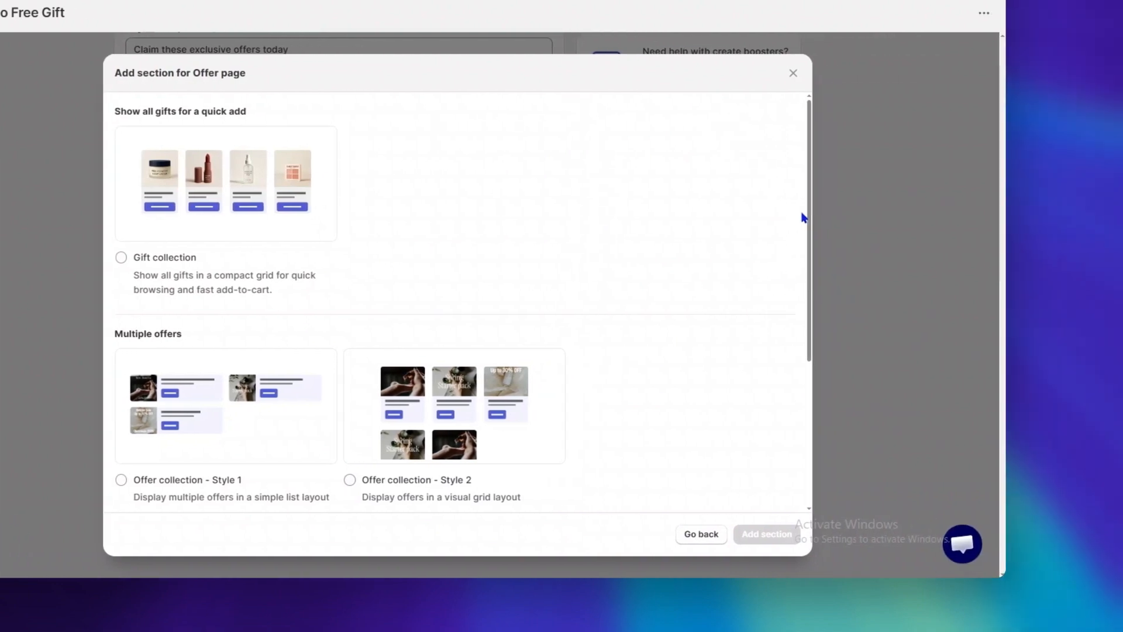
drag(992, 202, 993, 212)
drag(781, 217, 737, 339)
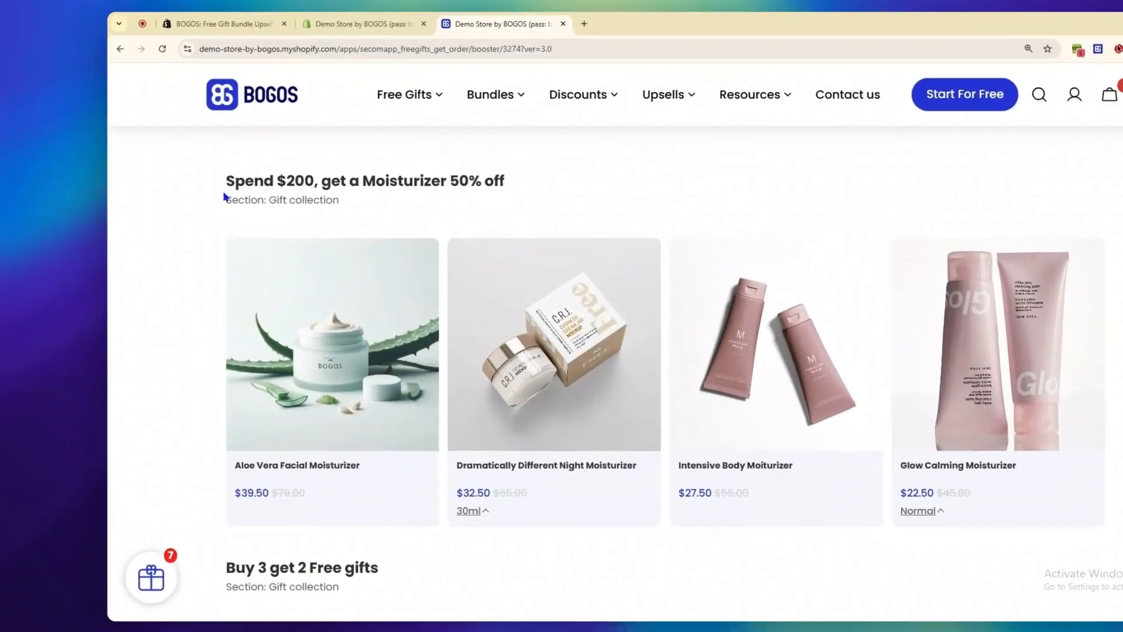
- Examine the "Gift collection" sections on the storefront's example offer page
drag(225, 199, 345, 203)
click(348, 204)
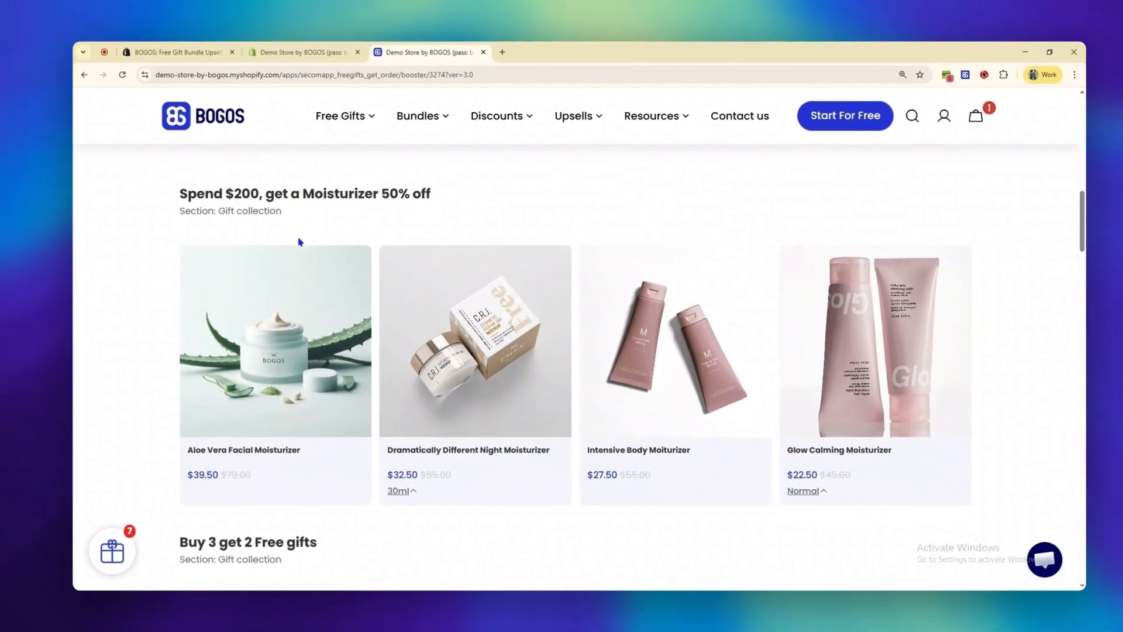
scroll(1014, 312, down, 3)
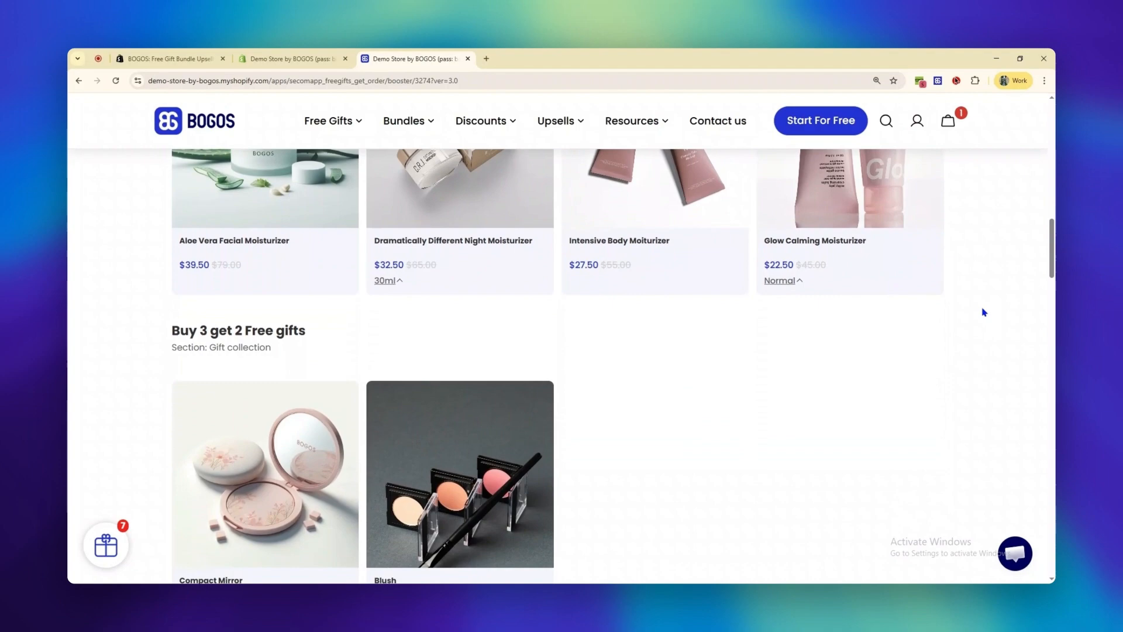
scroll(984, 311, down, 1)
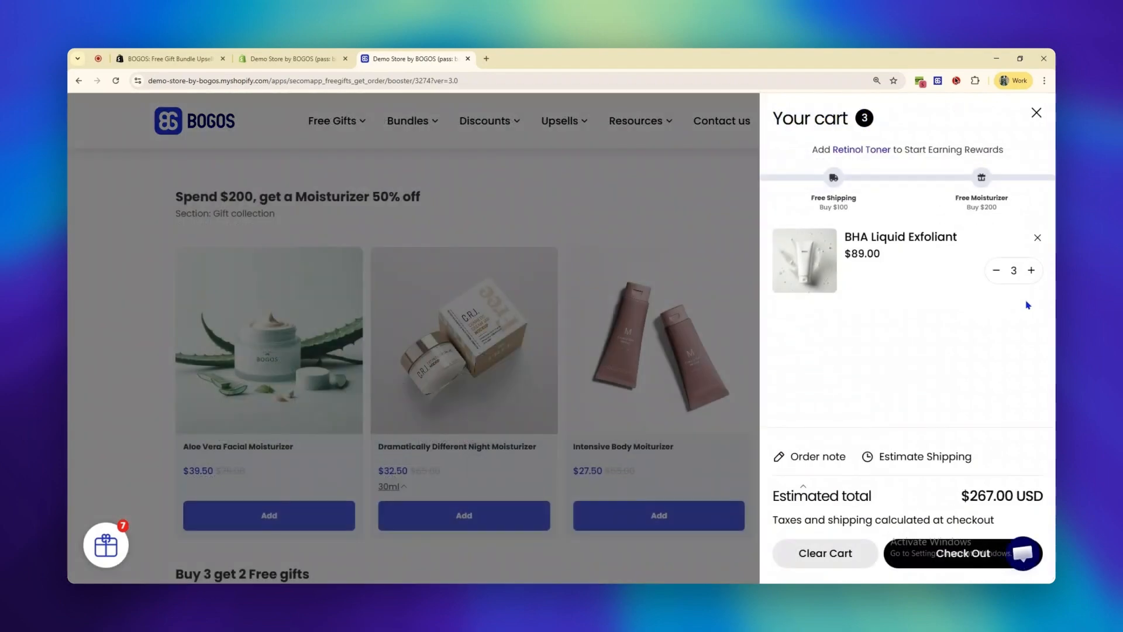
- Close the cart, choose the Dry variant of Glow Calming Moisturizer, add it to the cart and view the cart
click(730, 429)
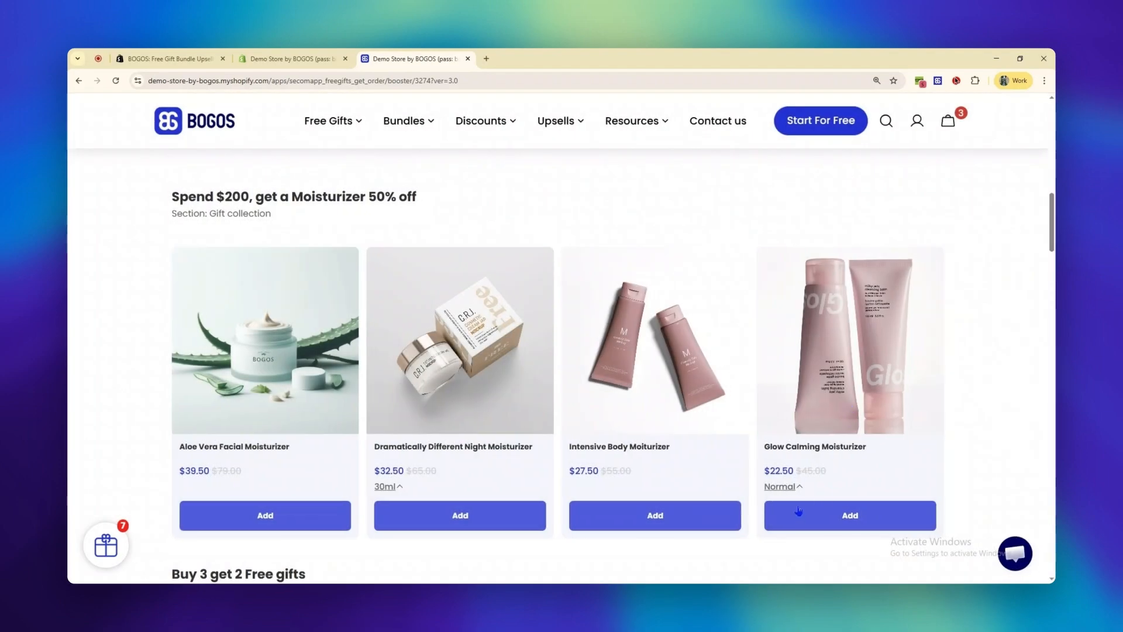
click(781, 487)
click(773, 464)
click(796, 515)
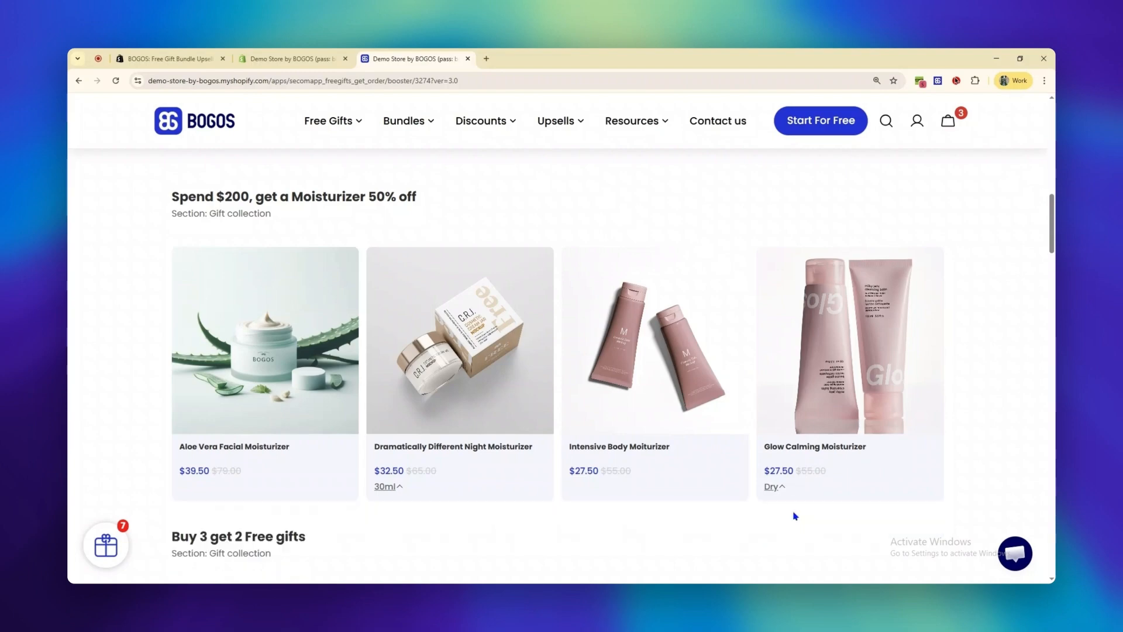
click(949, 121)
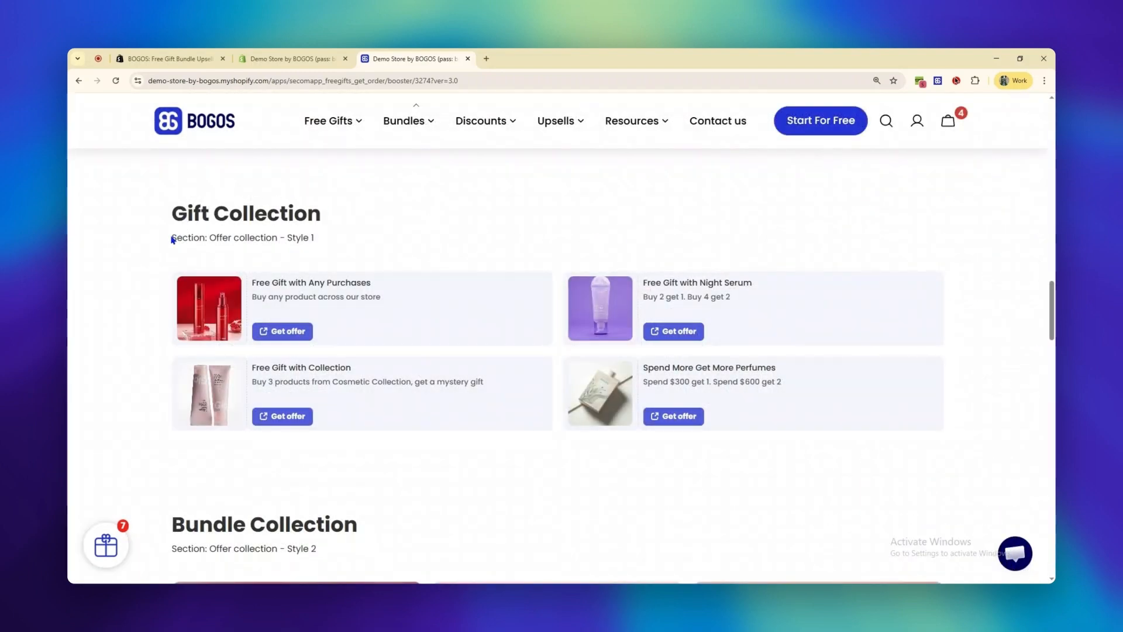
- Examine the "Offer collection - Style 1" and "Offer collection - Style 2" sections on the example offer page
drag(173, 239, 326, 242)
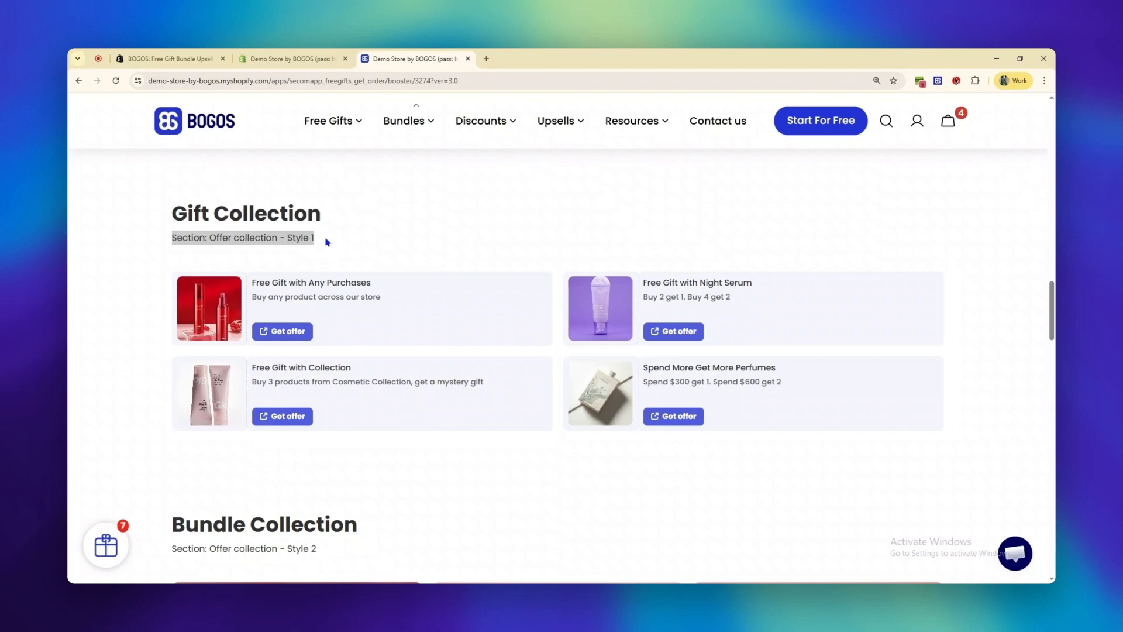
click(332, 243)
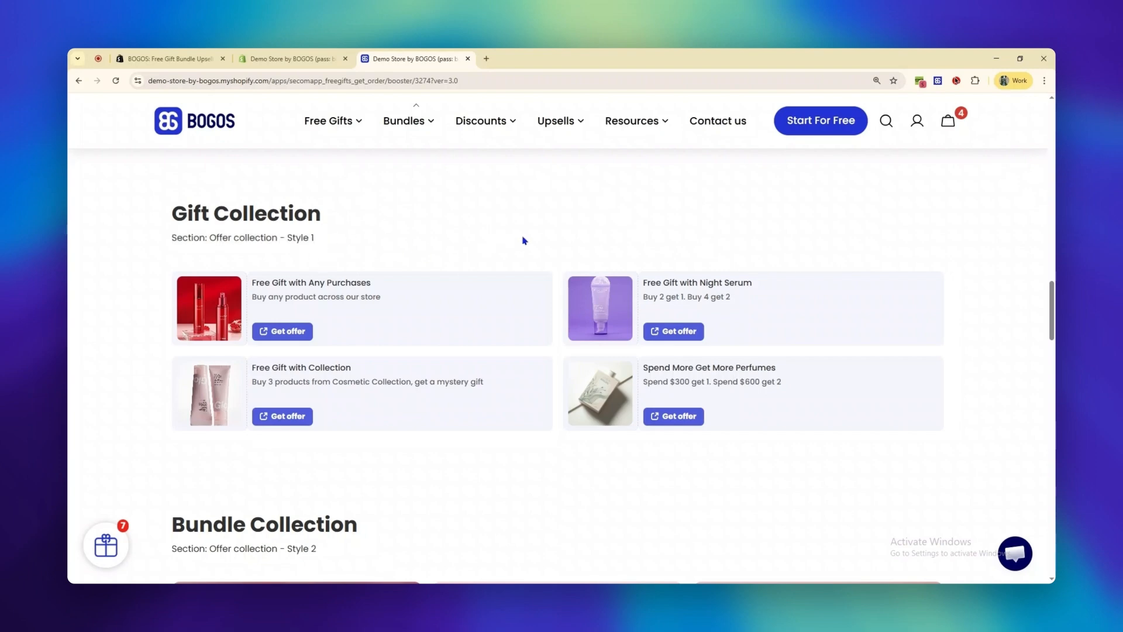
scroll(525, 241, down, 6)
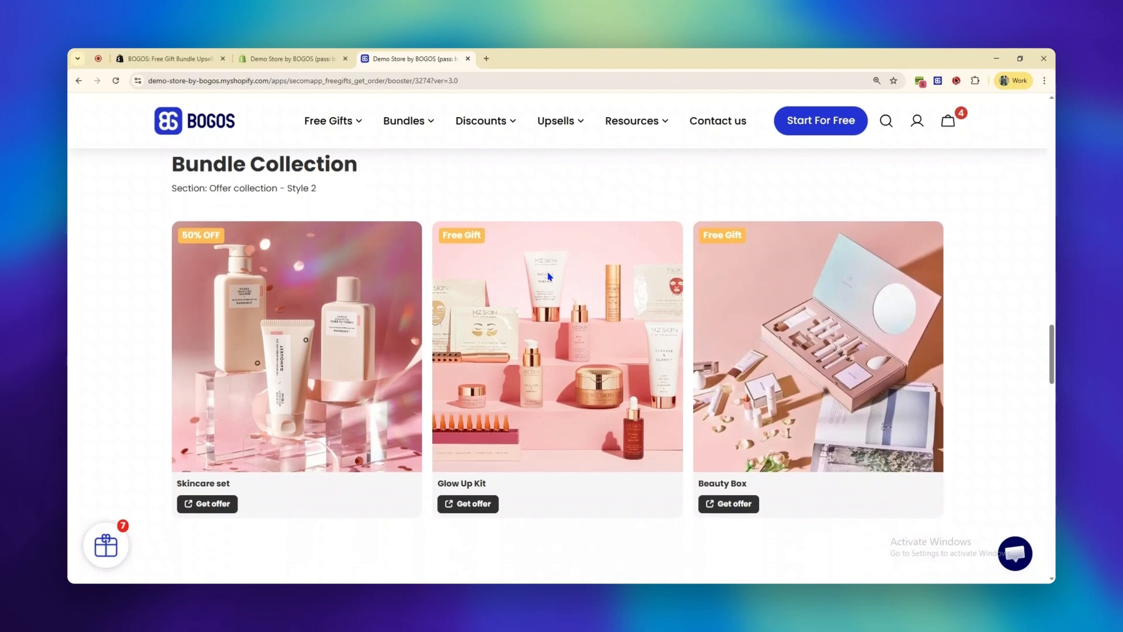
drag(169, 191, 323, 198)
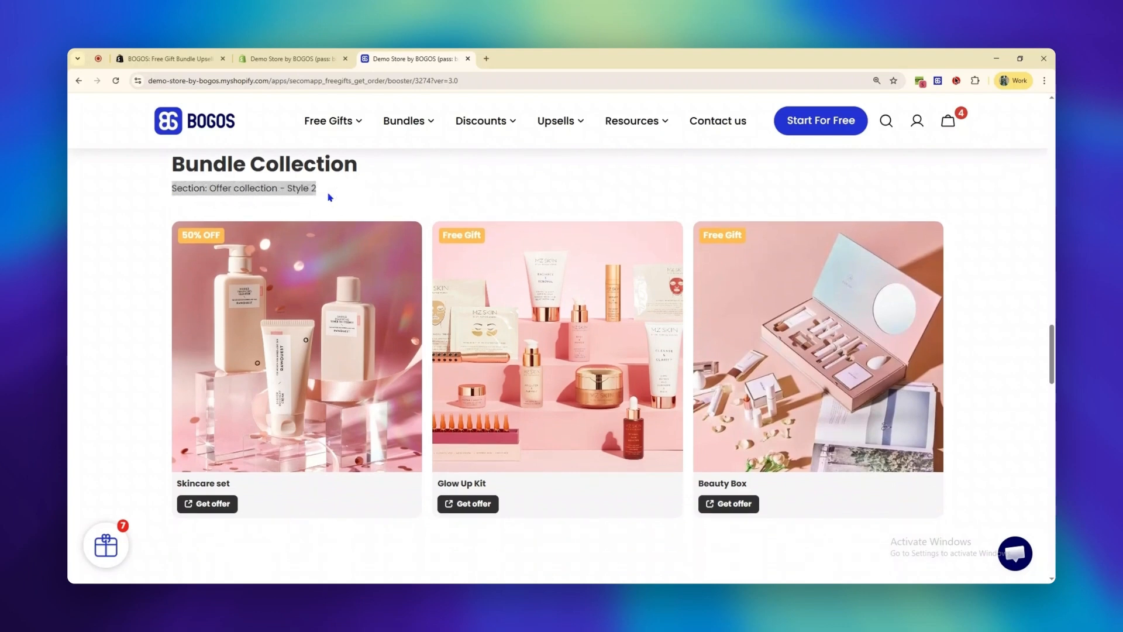
- Examine the "Offer block" and "Offer detail block" sections on the storefront's example offer page
scroll(952, 365, down, 6)
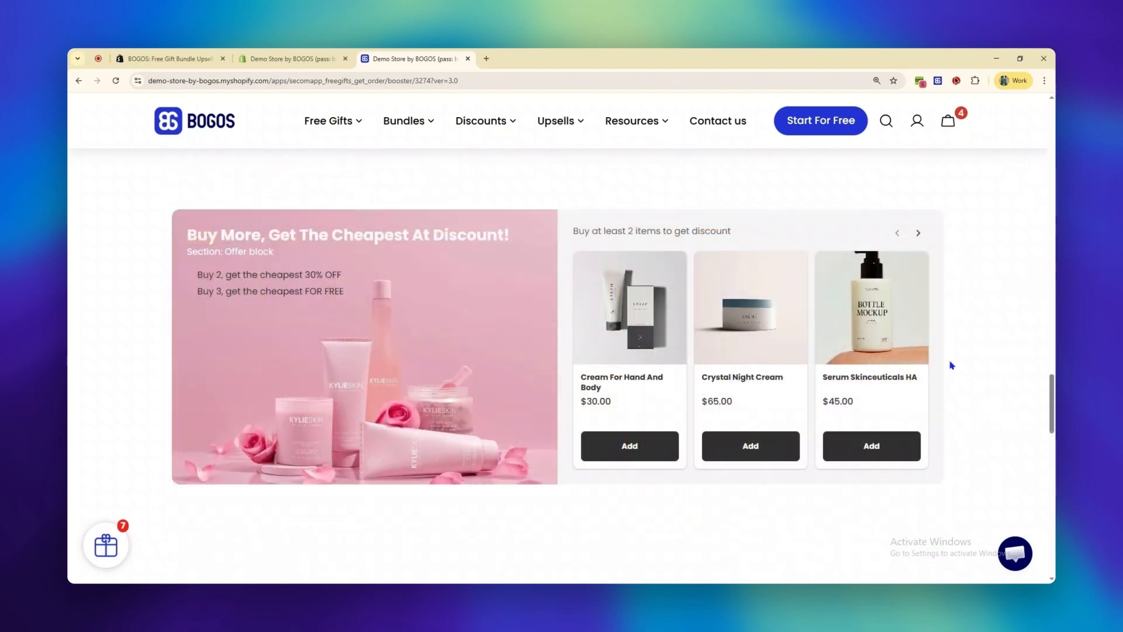
drag(187, 253, 278, 255)
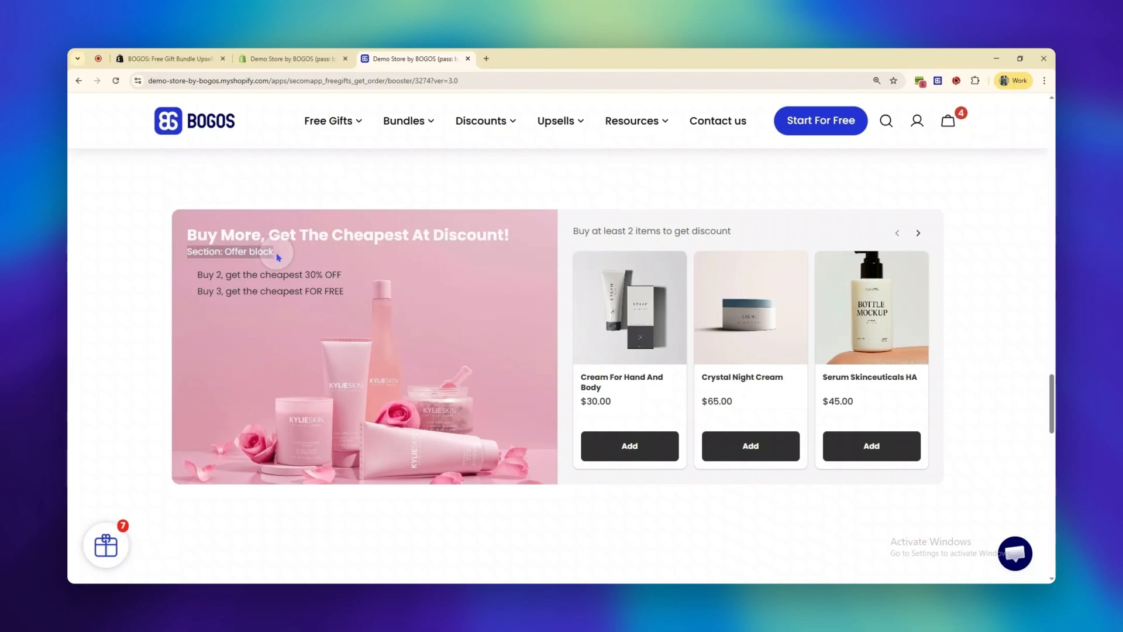
drag(187, 290, 306, 296)
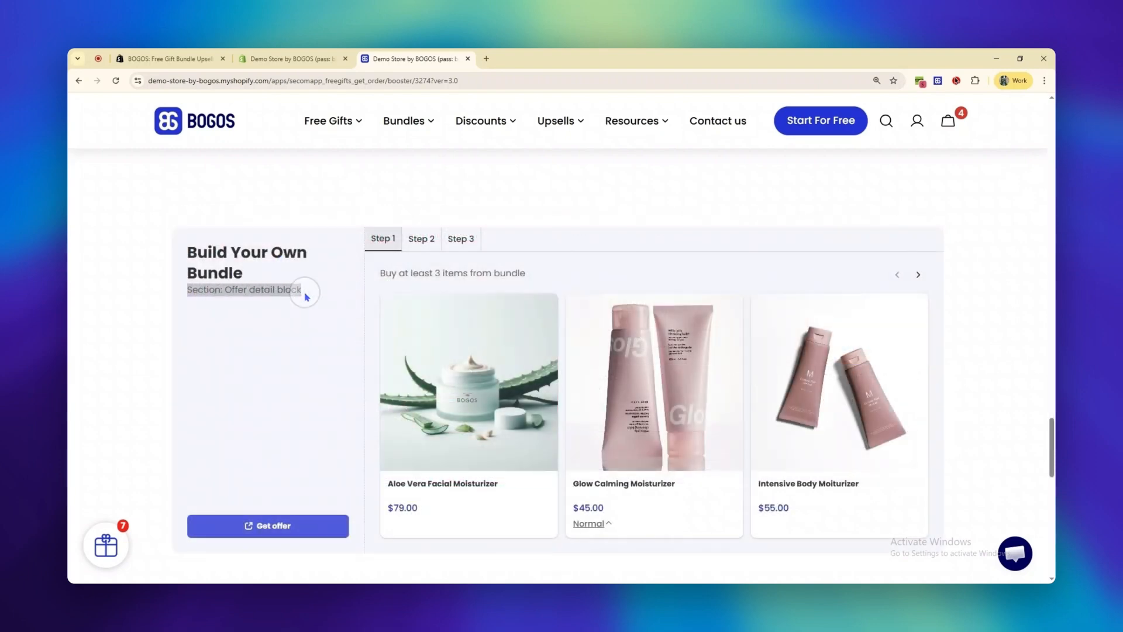
click(306, 296)
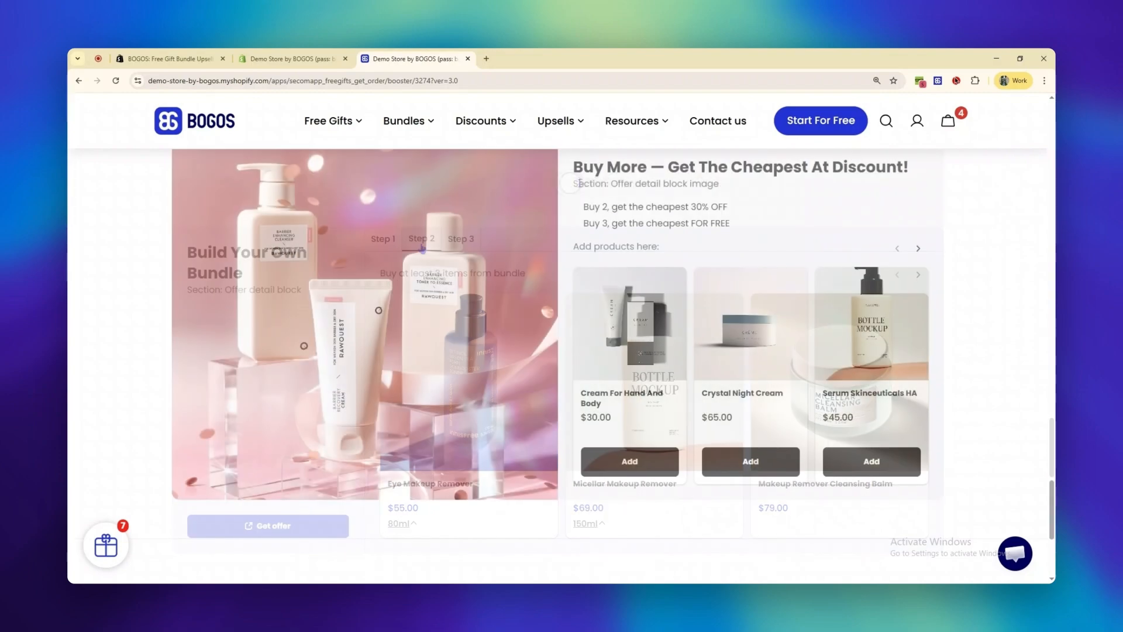
- Examine the "Offer detail block image" section on the example offer page and browse through its products
drag(573, 183, 723, 187)
scroll(881, 216, up, 1)
click(861, 263)
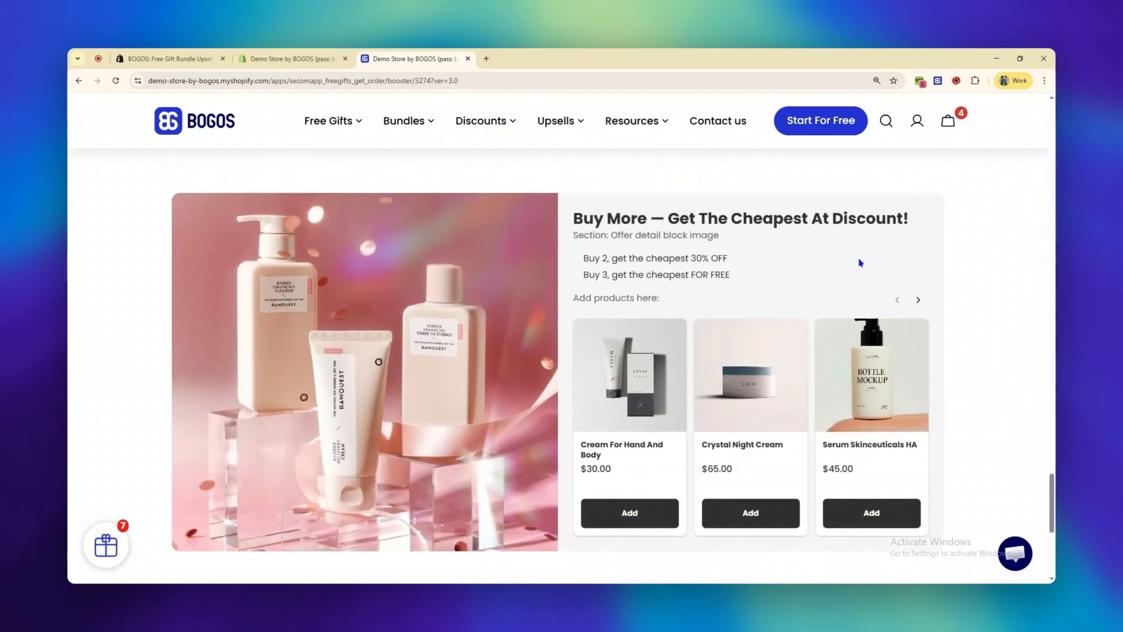
click(921, 300)
click(920, 300)
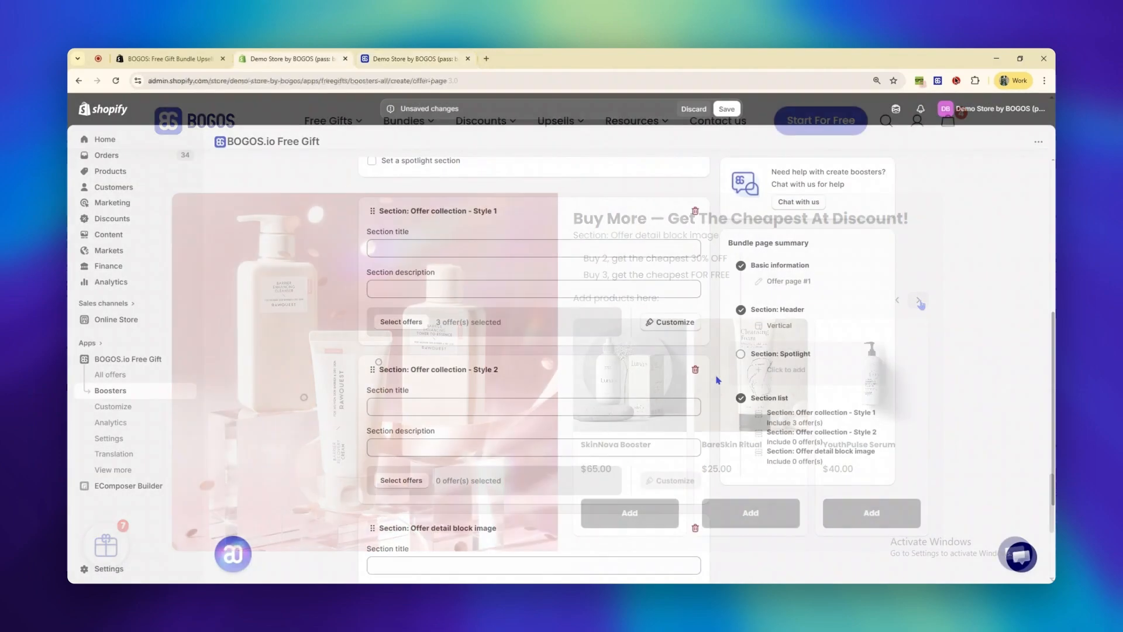
- Title the Offer collection - Style 2 section "Bundle & Save" and add the Classic Bundle, Bundle Builder and Mix and match offers to it
click(518, 410)
text(Bundle & Save)
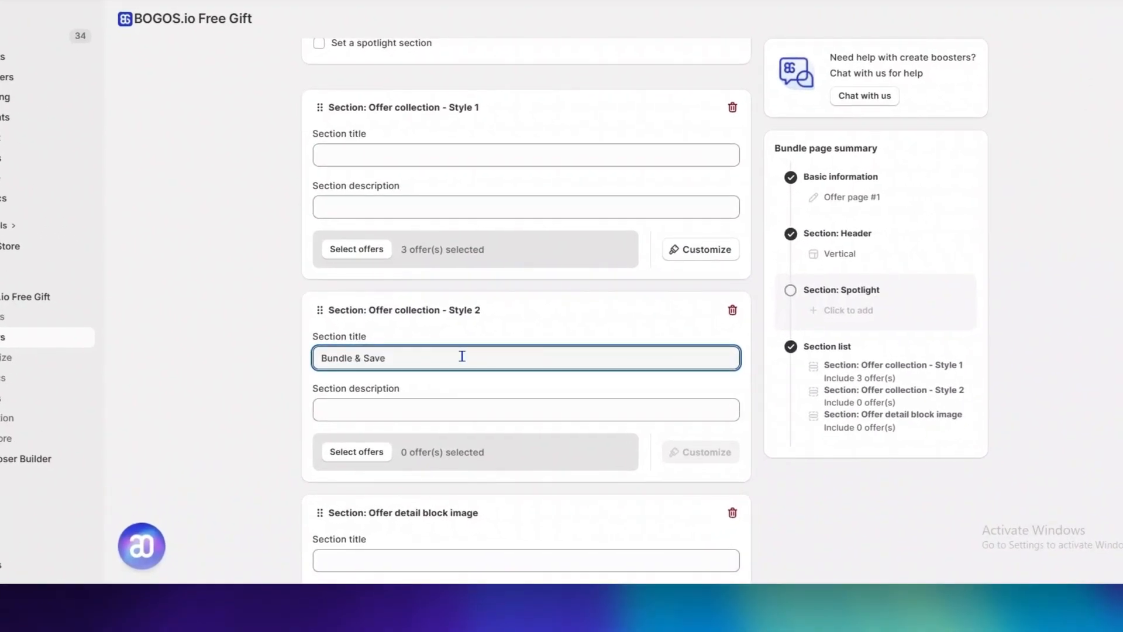
click(357, 453)
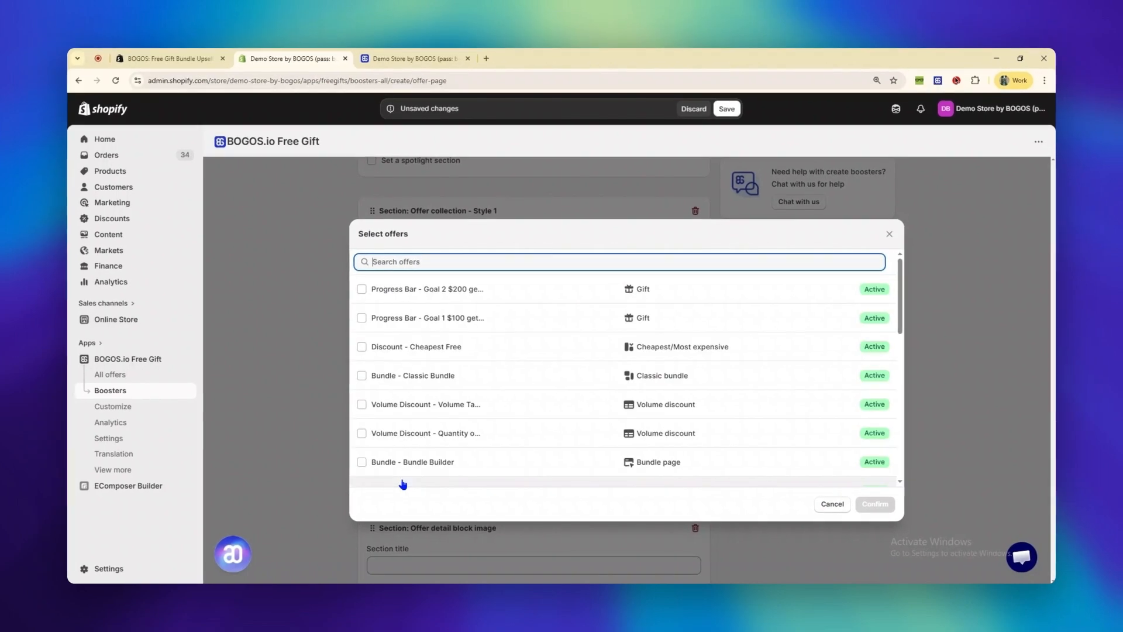
text(bundle)
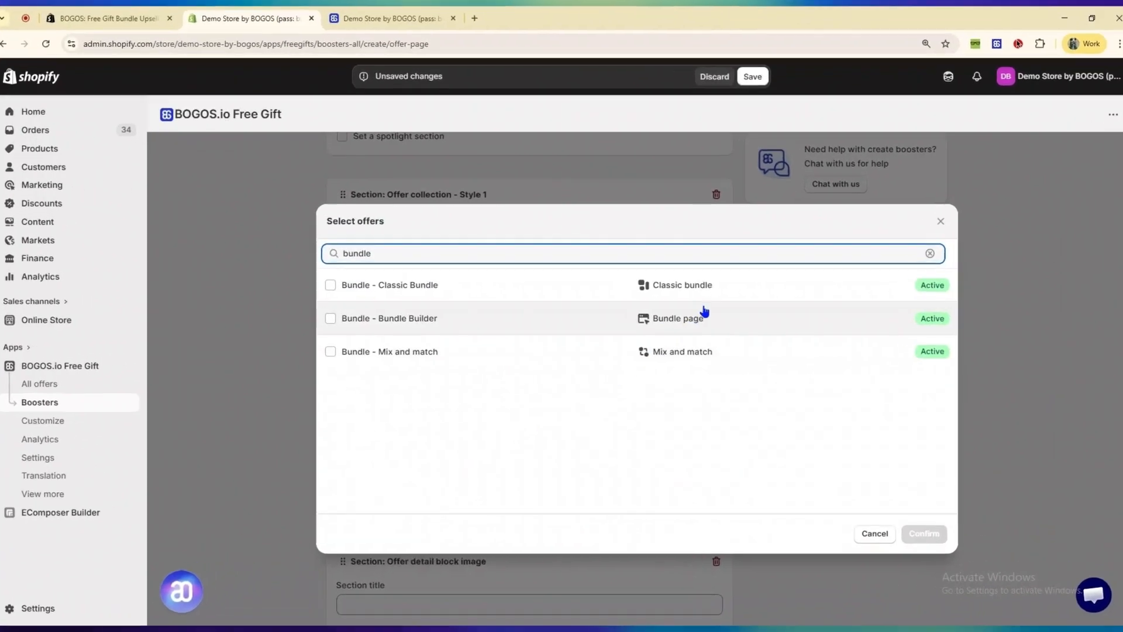
click(690, 294)
click(732, 321)
click(739, 357)
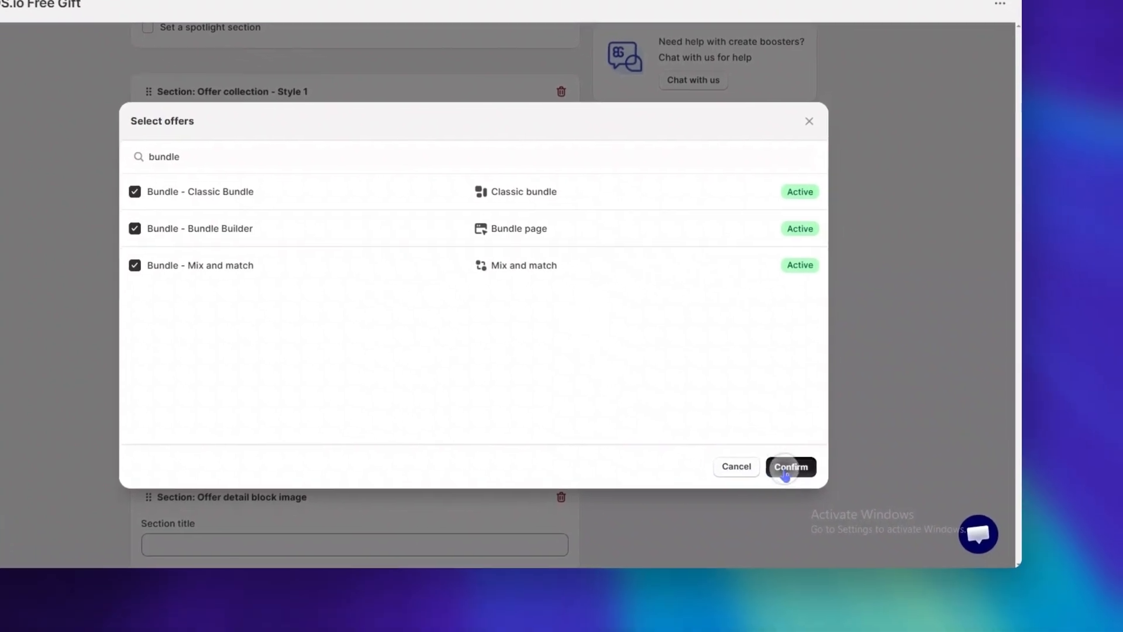
click(787, 468)
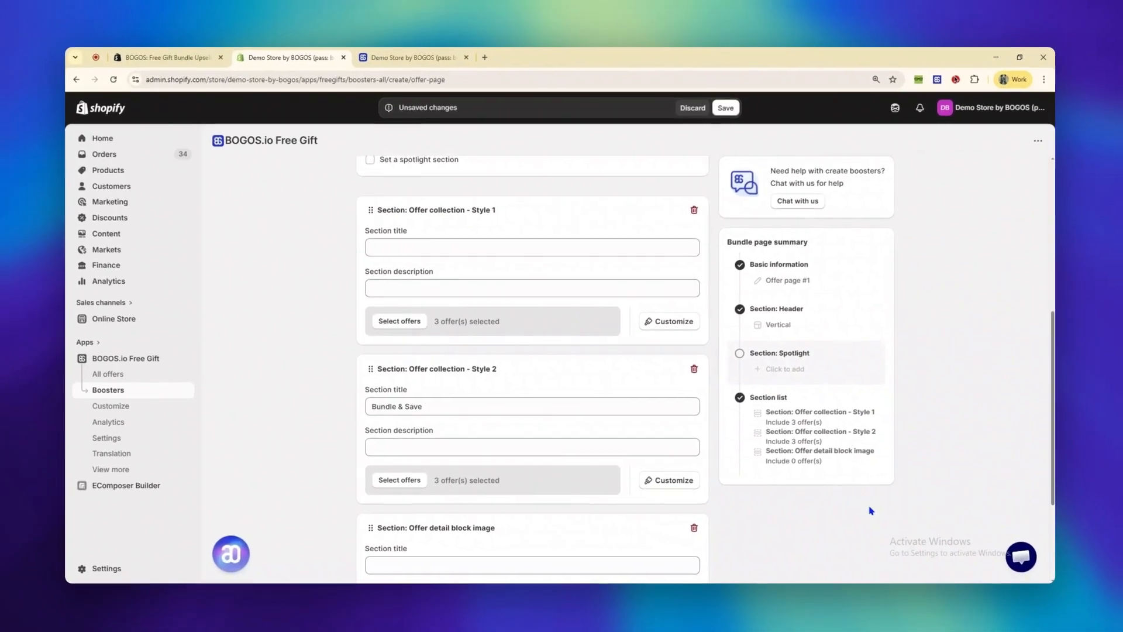
- Customize the Style 2 section: place Mix and match above Bundle Builder, use a 1:1 image ratio with 3 desktop offers per row, and save
click(674, 484)
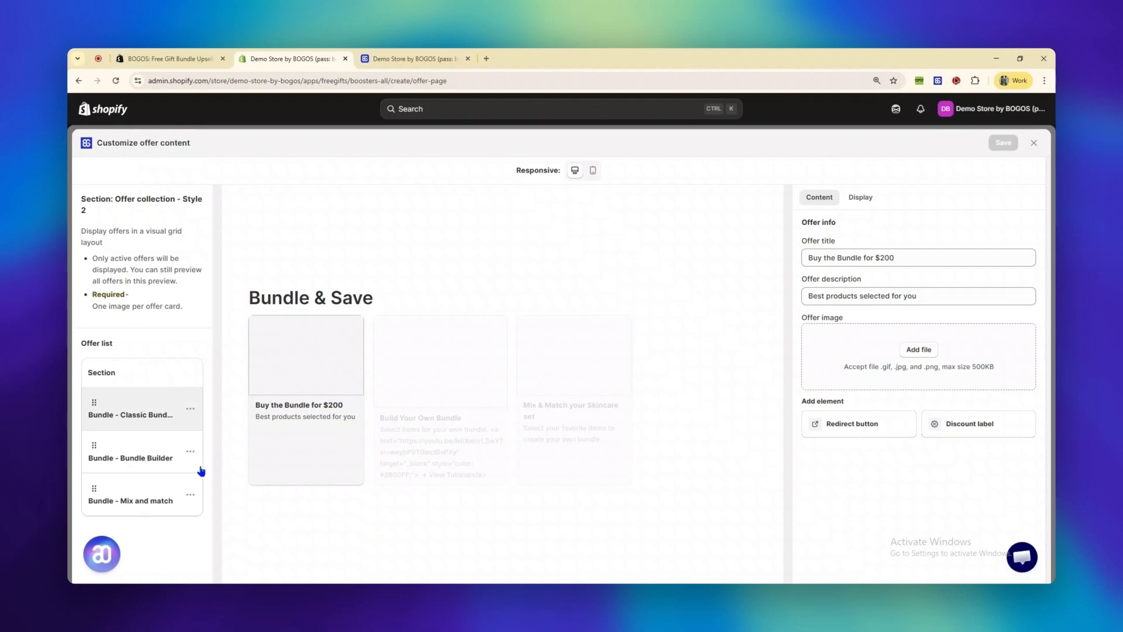
drag(93, 445, 92, 483)
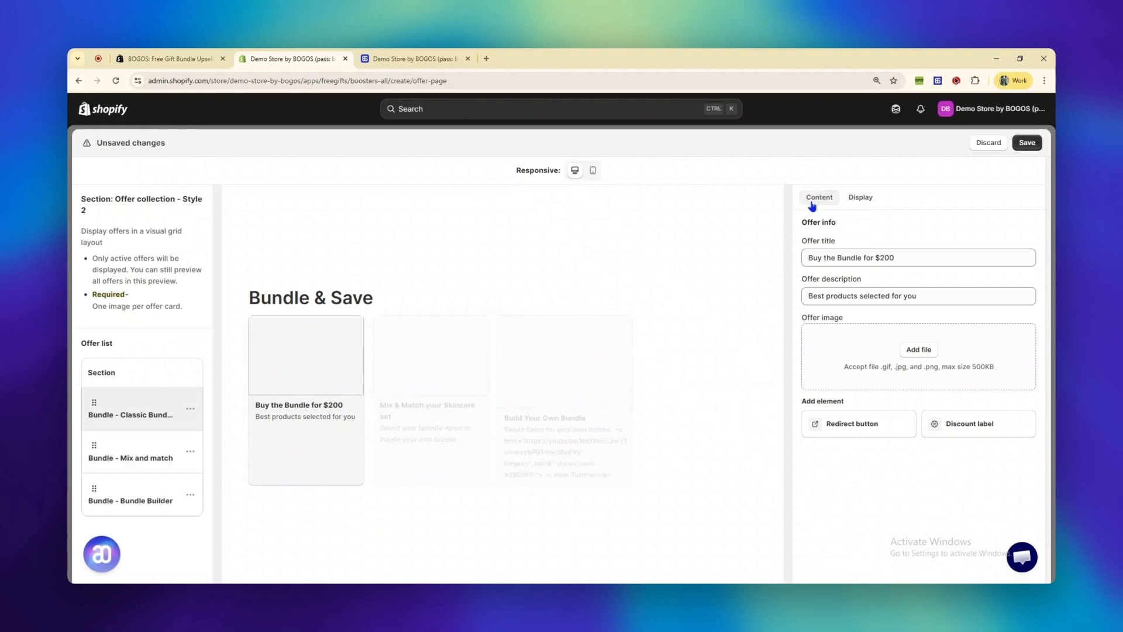
click(867, 205)
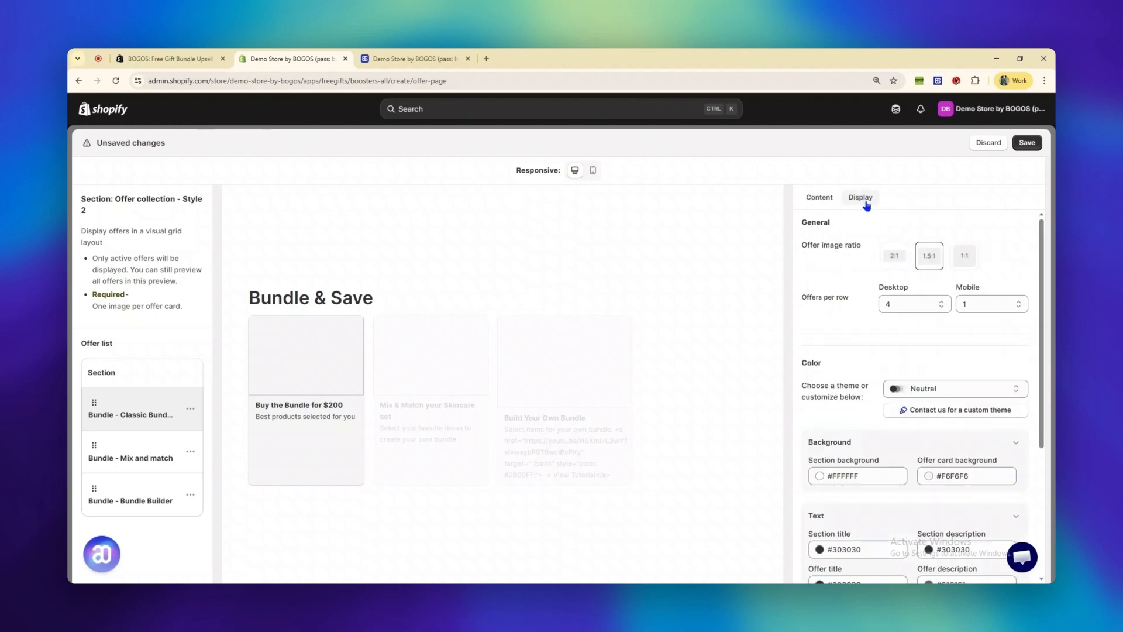
click(960, 255)
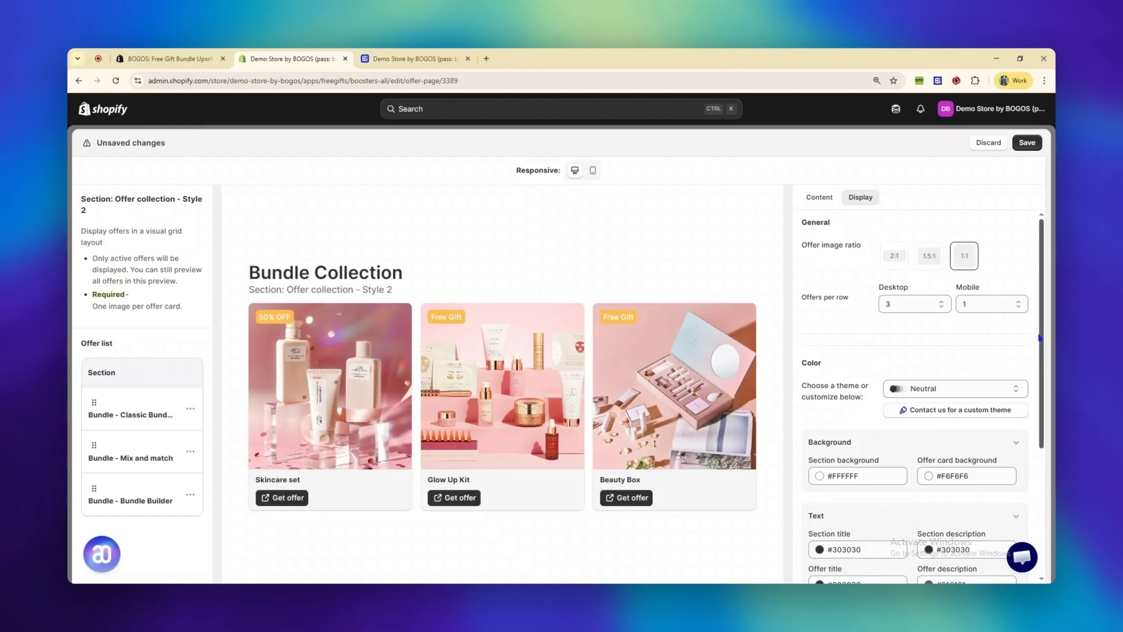
click(1028, 143)
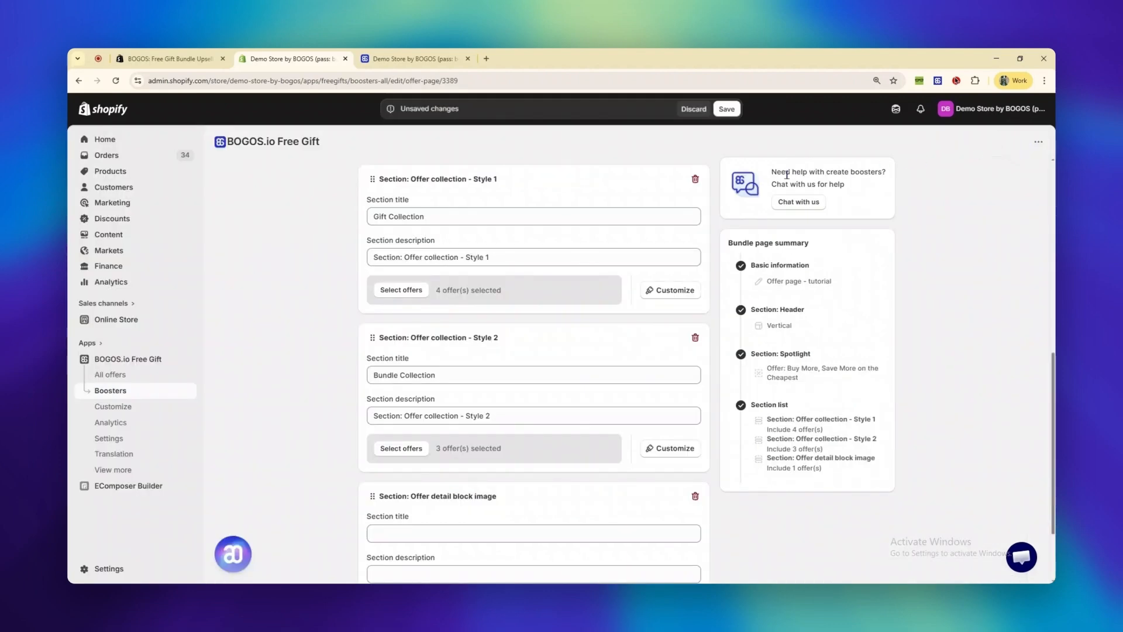
- Open the "Offer page - tutorial" booster from the booster list and copy its offer page link
scroll(701, 349, down, 2)
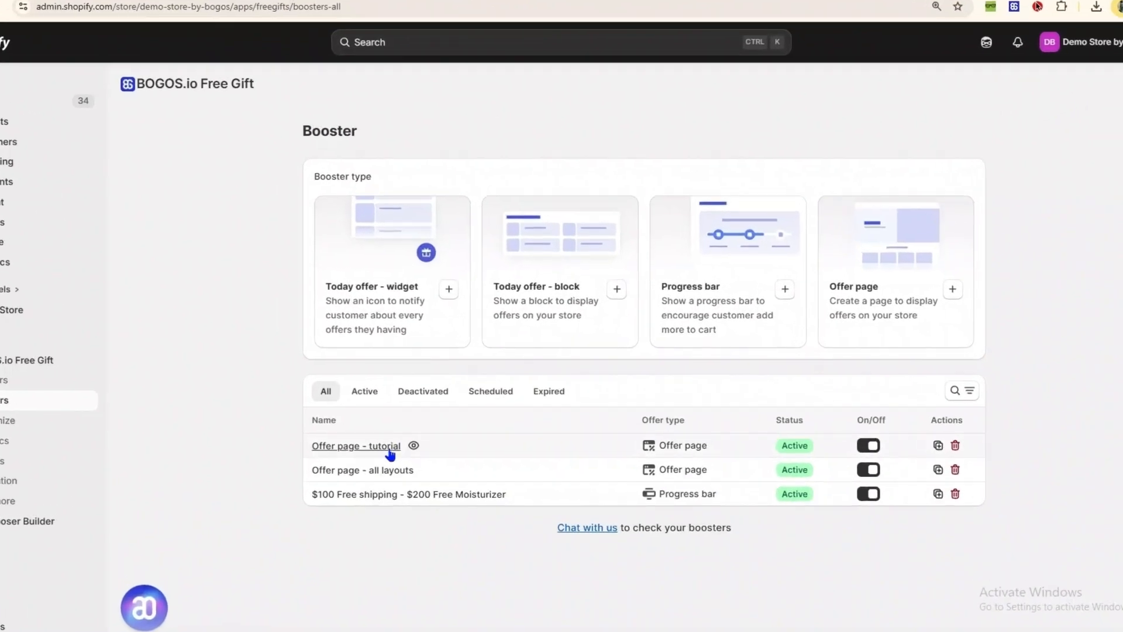
click(430, 428)
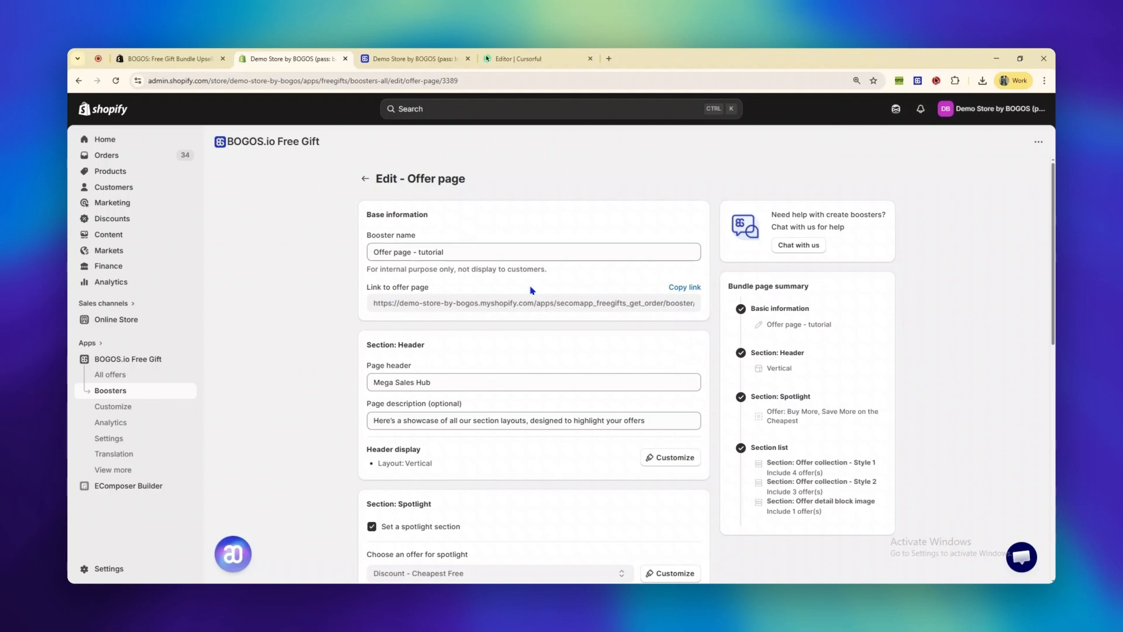
click(684, 287)
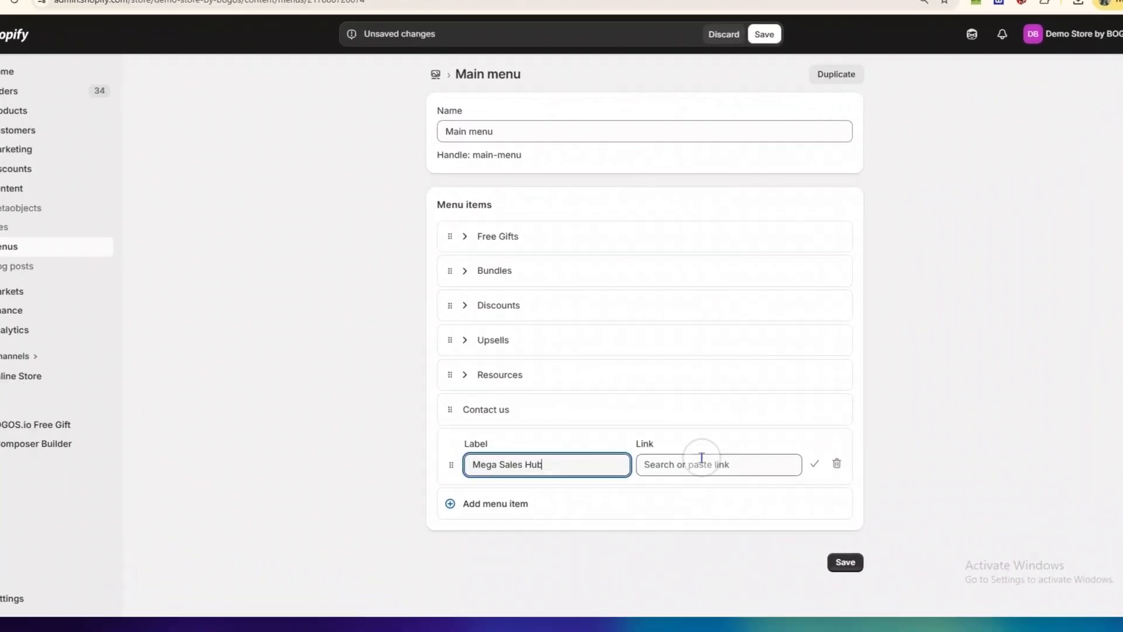
- Link the "Mega Sales Hub" item of the store's main menu to the copied offer page URL
click(697, 459)
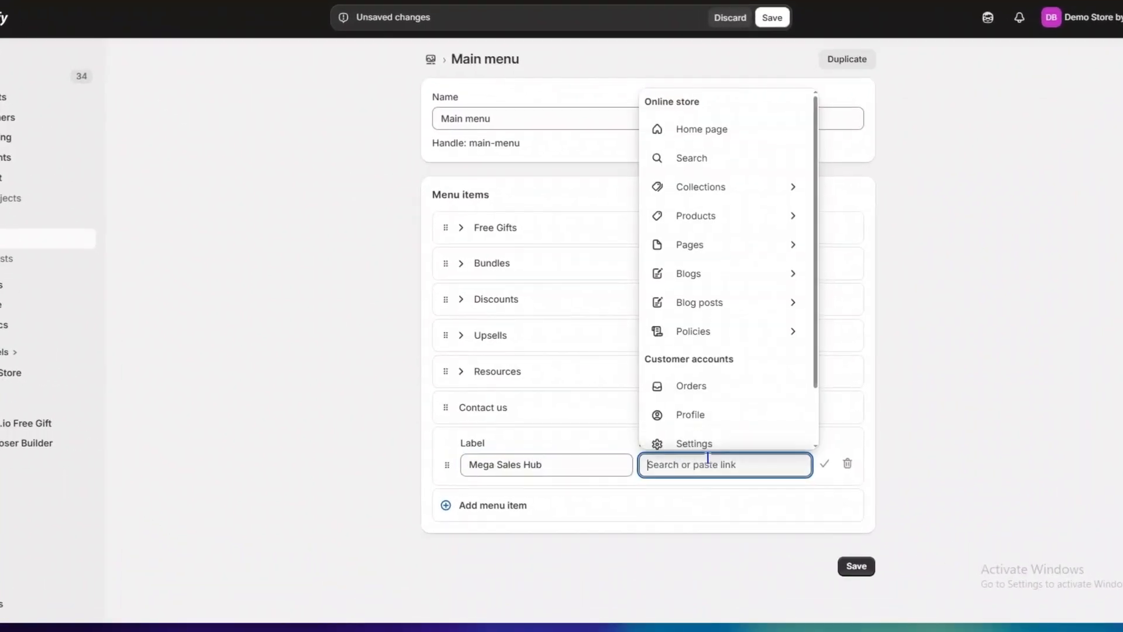
key(ctrl+v)
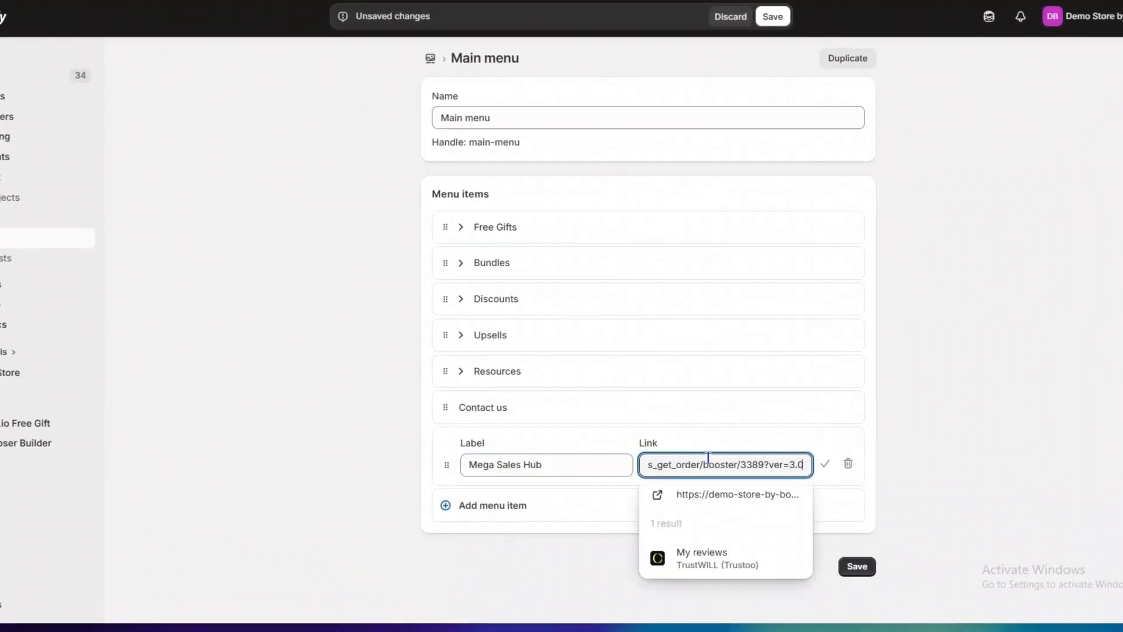
click(722, 499)
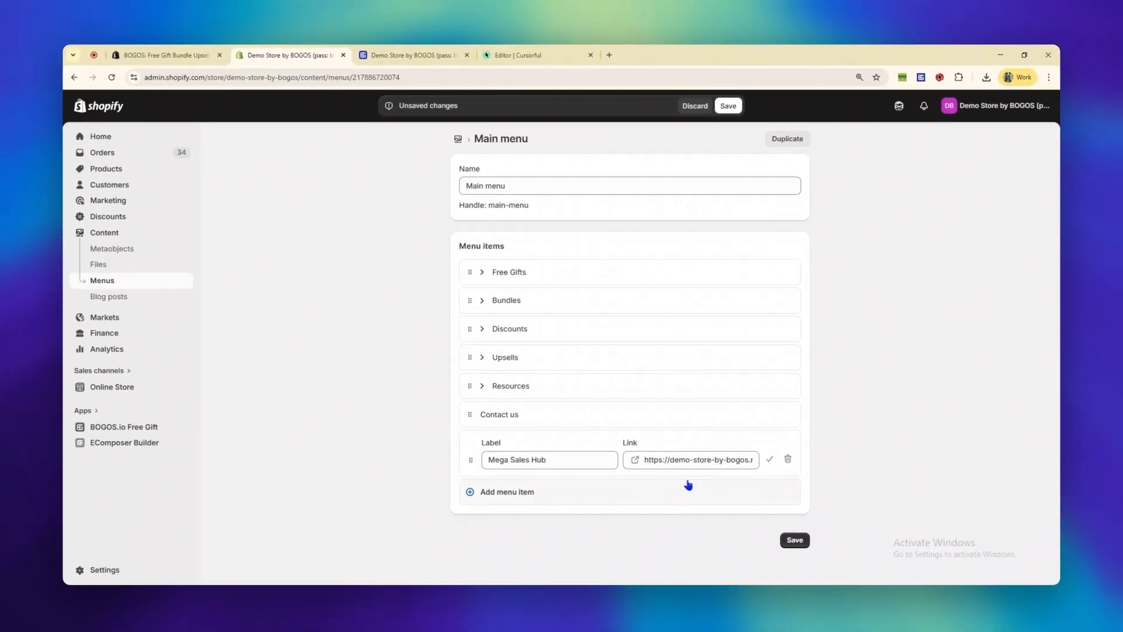